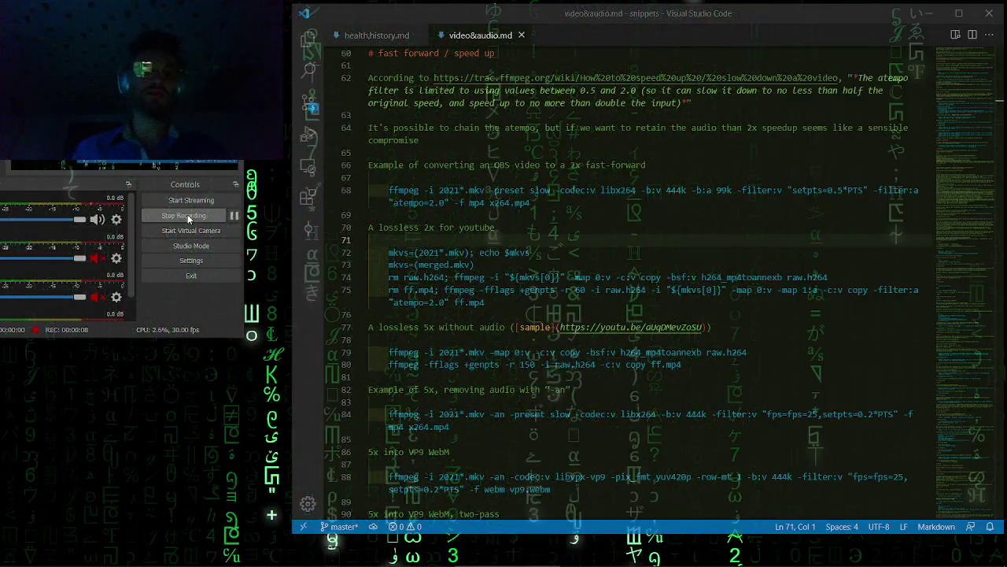
{"action": "left_click", "coordinate": [366, 165]}
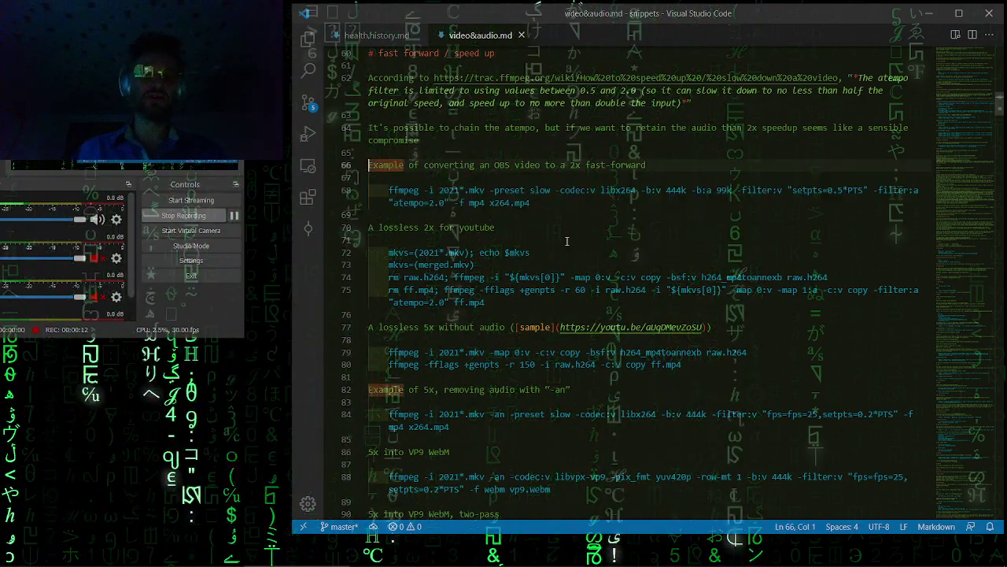
{"action": "key", "text": "Down"}
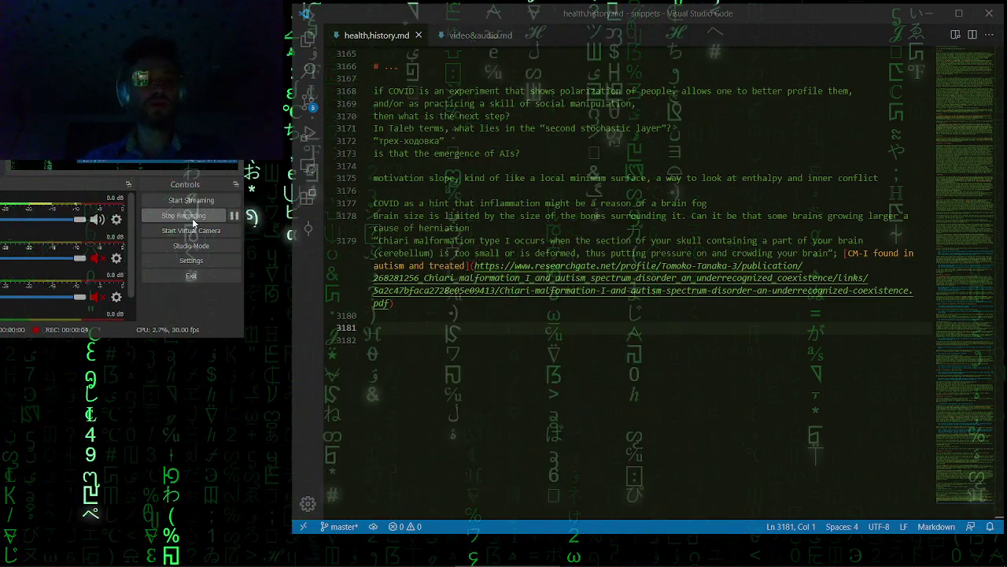
{"action": "mouse_move", "coordinate": [505, 562]}
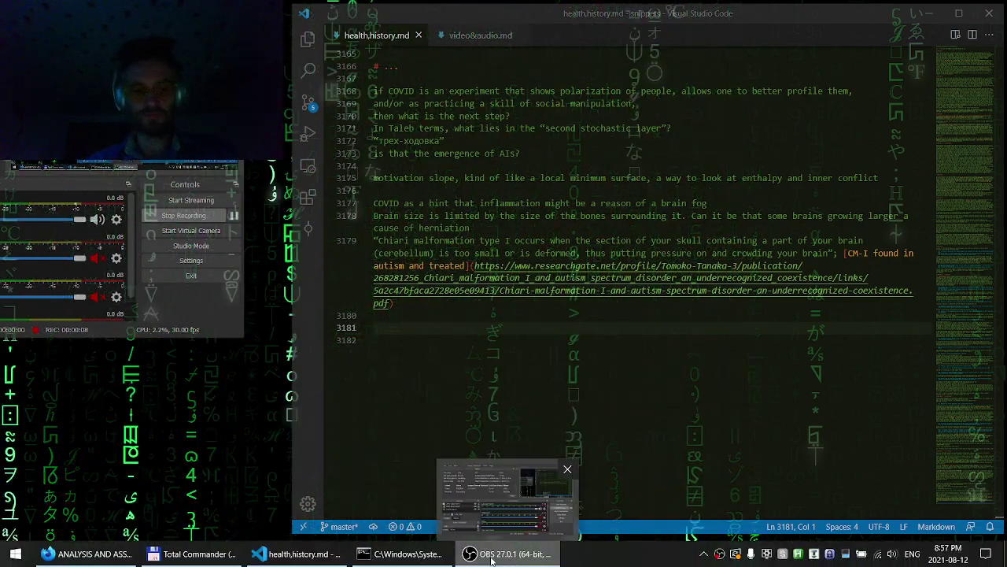
{"action": "type", "text": "# 2021-08-12"}
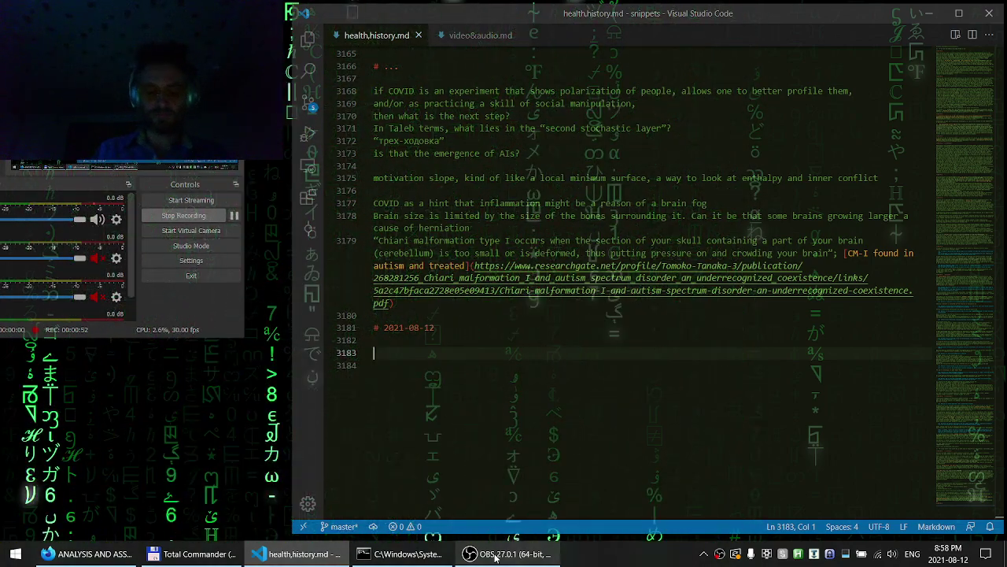
{"action": "key", "text": "ctrl+z"}
{"action": "key", "text": "ctrl+z"}
{"action": "key", "text": "ctrl+z"}
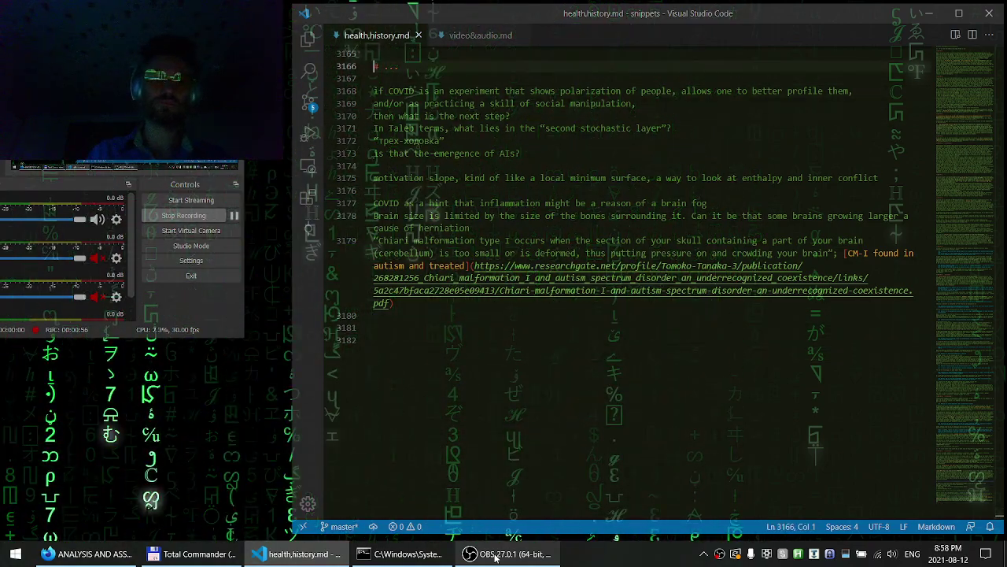
Insert the heading "# 2021-08-12" above the "# ..." heading in health,history.md, with an empty line ready beneath it
{"action": "key", "text": "ctrl+y"}
{"action": "key", "text": "ctrl+y"}
{"action": "key", "text": "ctrl+y"}
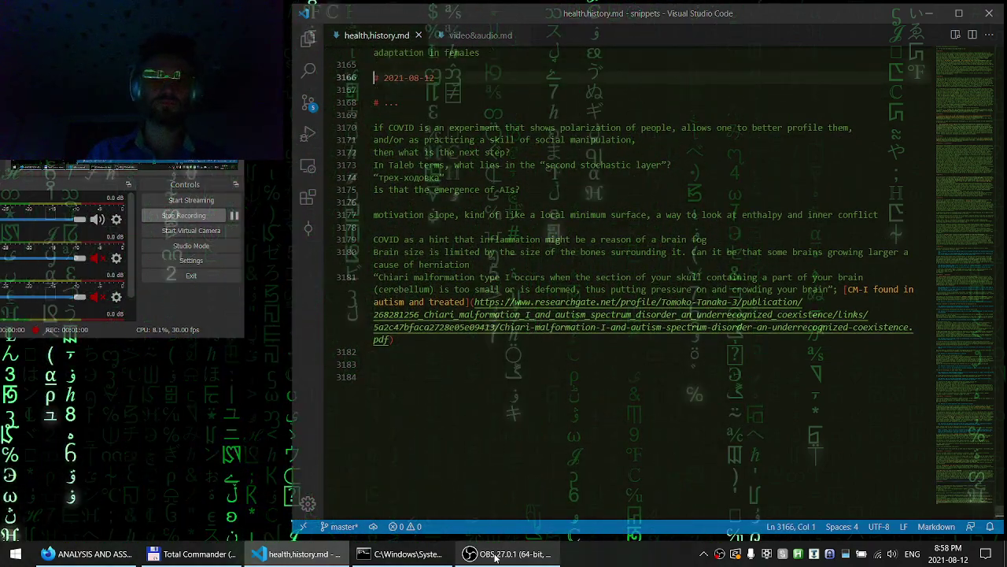
{"action": "key", "text": "ctrl+y"}
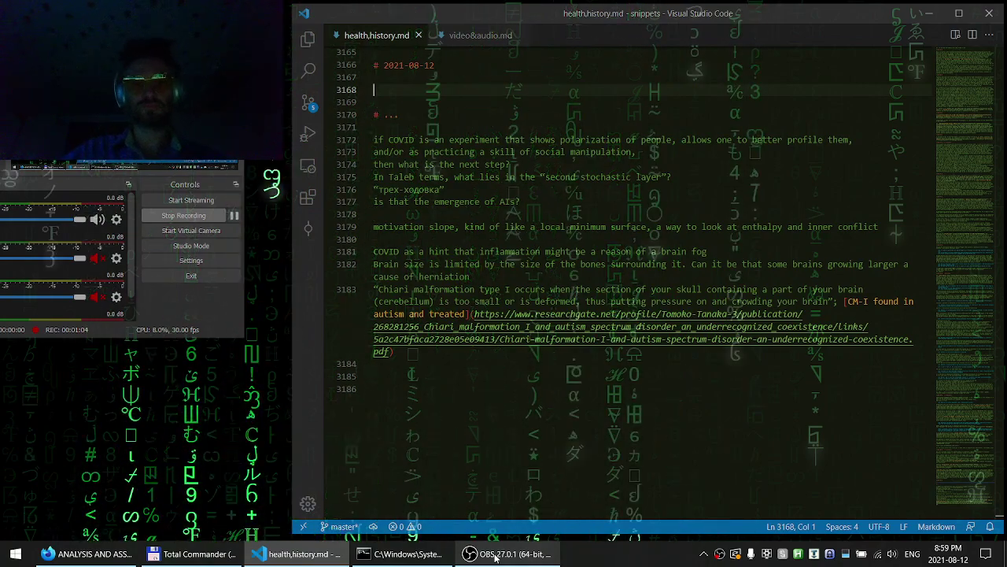
Switch to Firefox and read the cover letter of the CIA Gateway Process PDF on pages 1 and 2
{"action": "mouse_move", "coordinate": [180, 556]}
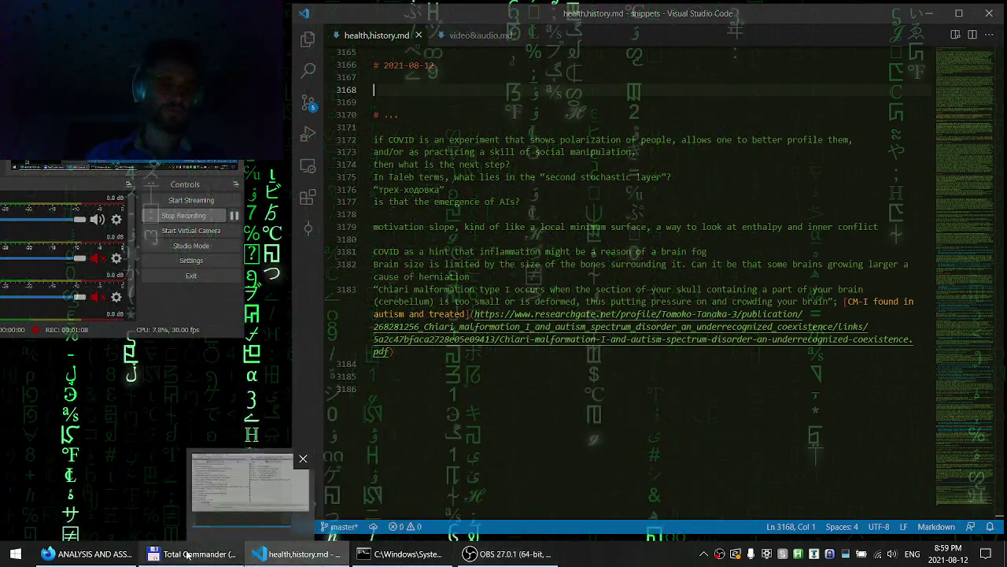
{"action": "mouse_move", "coordinate": [111, 555]}
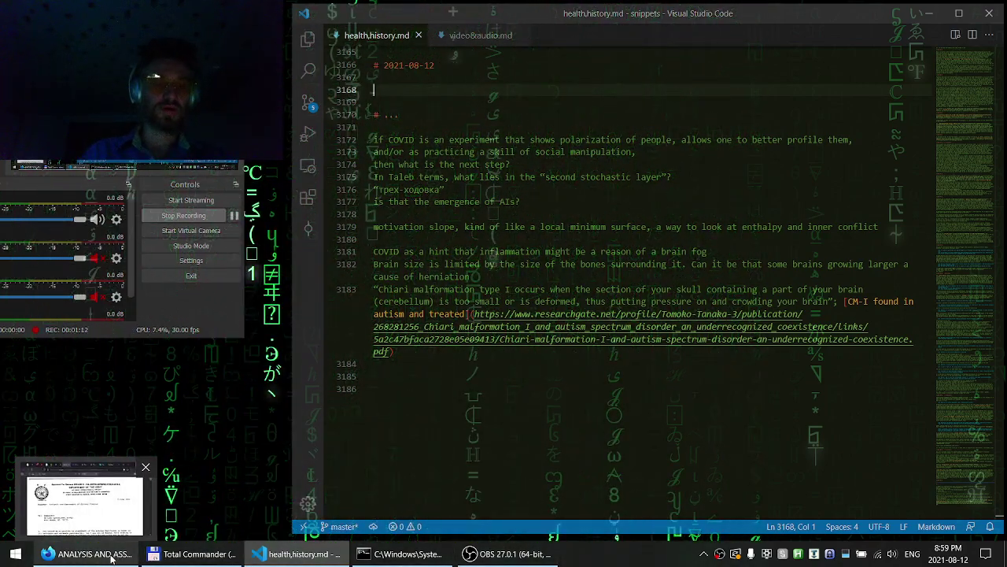
{"action": "left_click", "coordinate": [111, 556]}
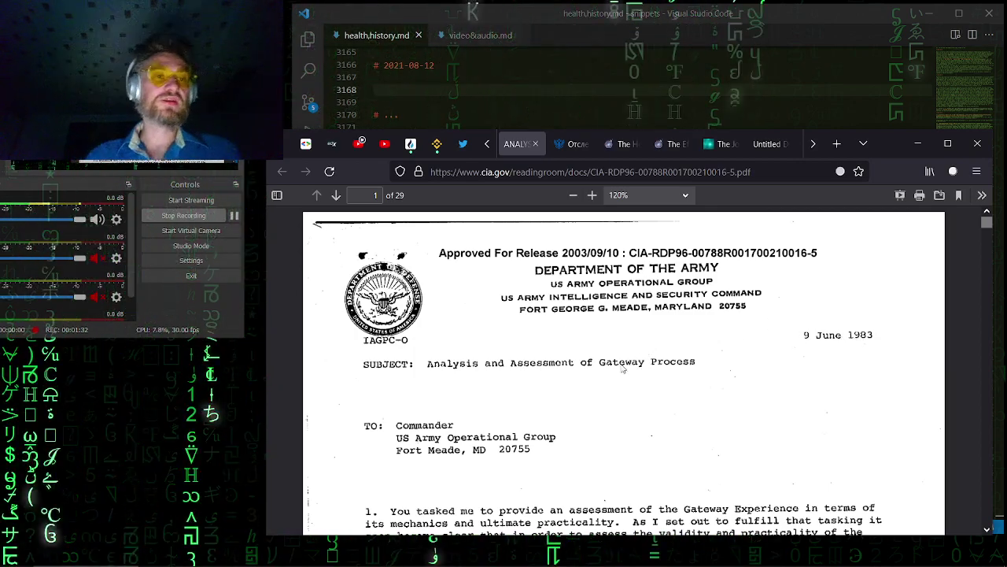
{"action": "scroll", "coordinate": [341, 422], "scroll_direction": "down", "scroll_amount": 10}
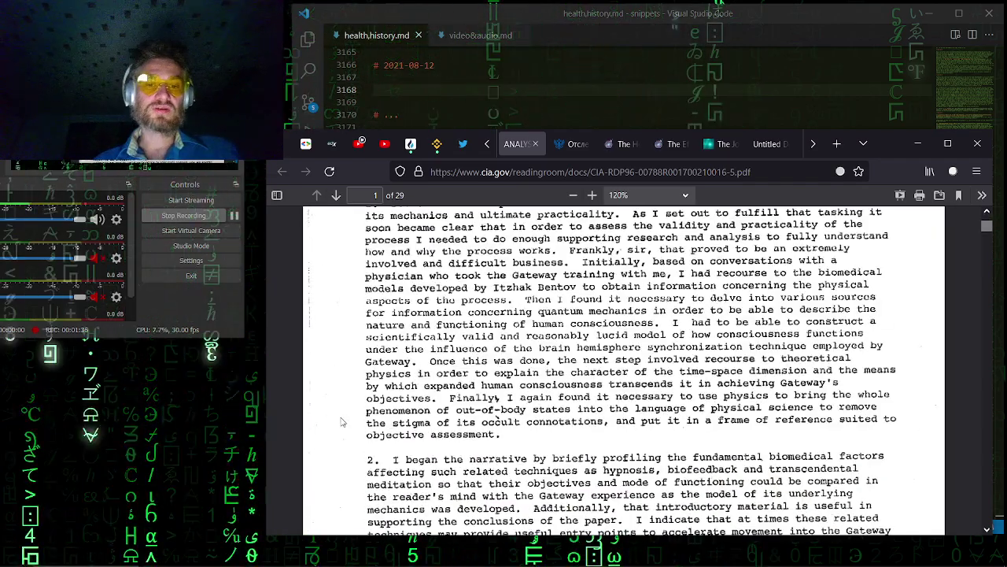
{"action": "scroll", "coordinate": [341, 422], "scroll_direction": "up", "scroll_amount": 5}
{"action": "scroll", "coordinate": [341, 422], "scroll_direction": "up", "scroll_amount": 2}
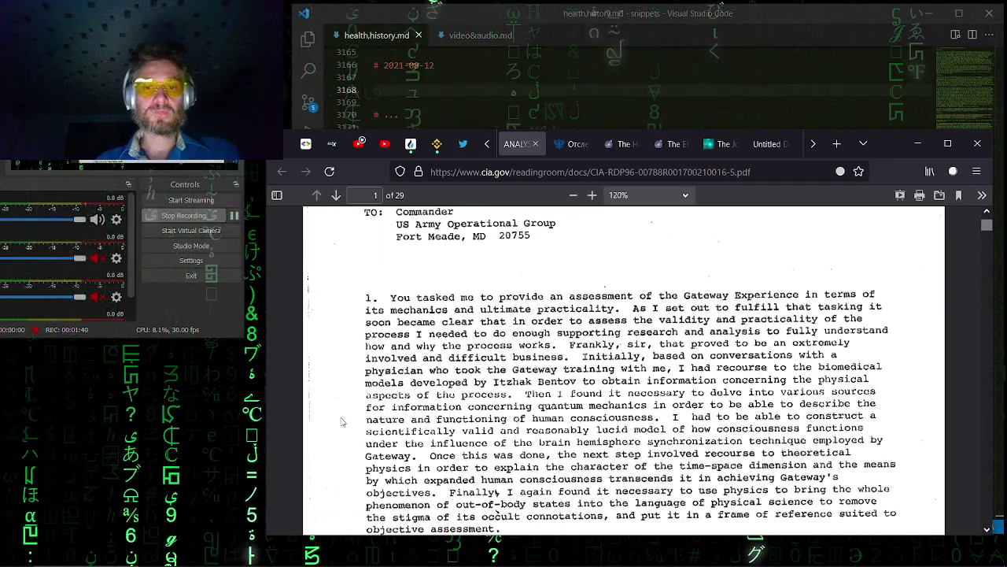
{"action": "scroll", "coordinate": [342, 422], "scroll_direction": "down", "scroll_amount": 5}
{"action": "scroll", "coordinate": [341, 422], "scroll_direction": "down", "scroll_amount": 1}
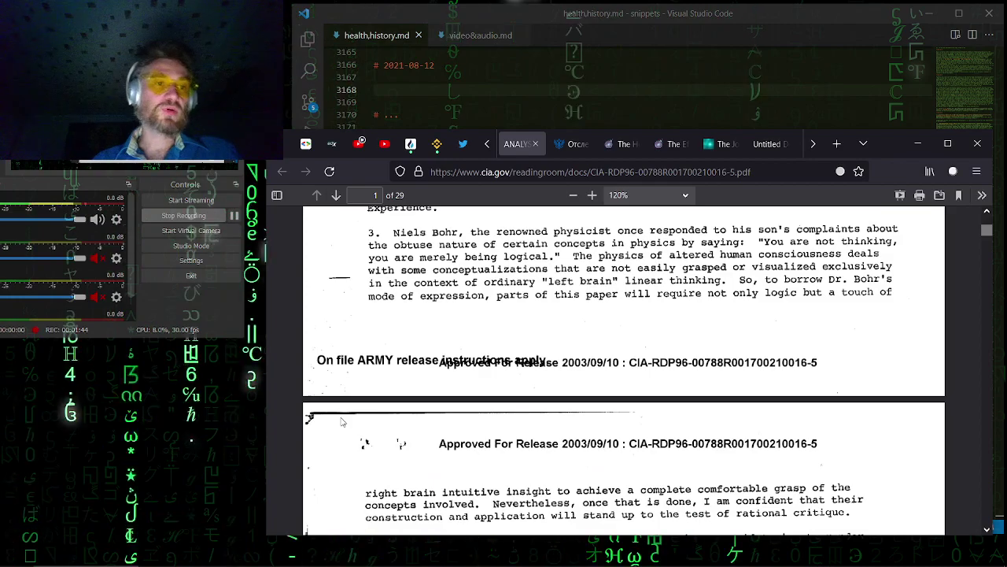
{"action": "scroll", "coordinate": [342, 422], "scroll_direction": "down", "scroll_amount": 8}
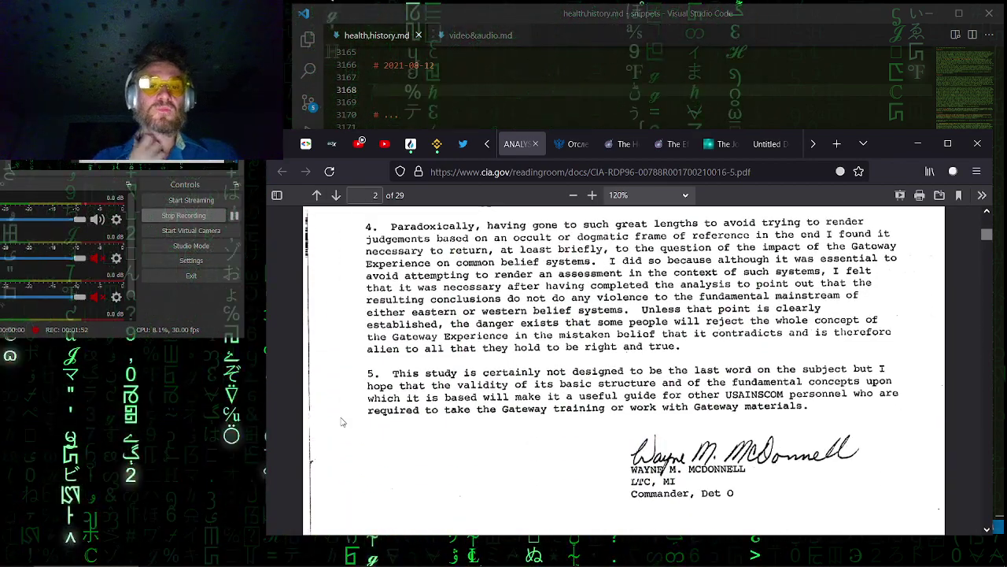
Skim the PDF's Hypnosis and Transcendental Meditation sections and the brain exhibit, and return to the first page
{"action": "scroll", "coordinate": [346, 413], "scroll_direction": "down", "scroll_amount": 20}
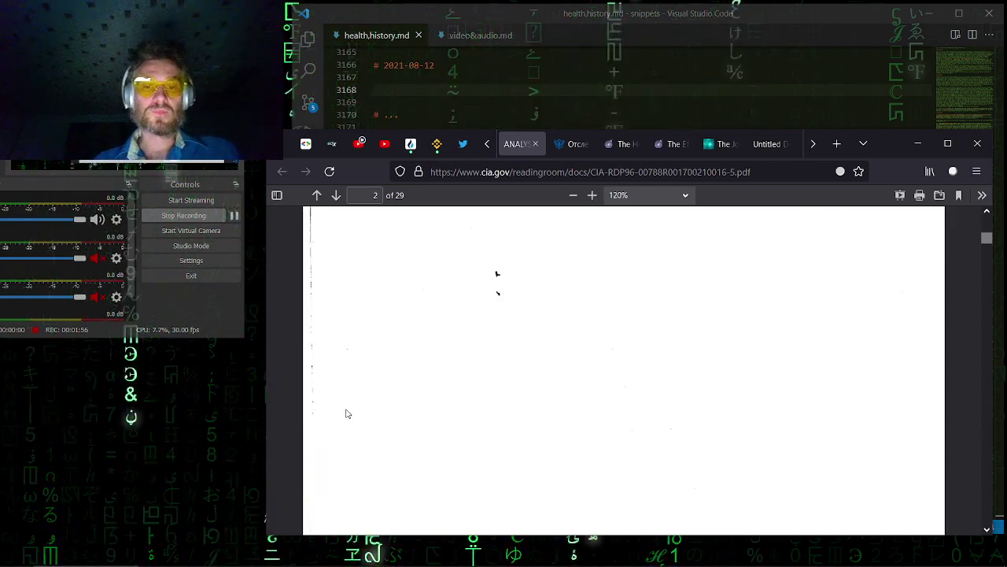
{"action": "scroll", "coordinate": [346, 413], "scroll_direction": "up", "scroll_amount": 1}
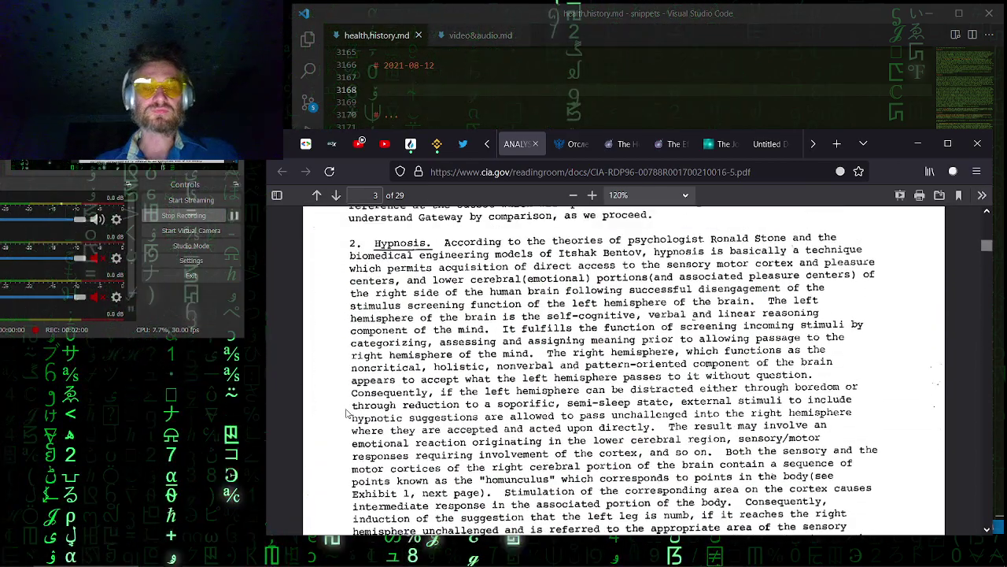
{"action": "scroll", "coordinate": [332, 338], "scroll_direction": "down", "scroll_amount": 2}
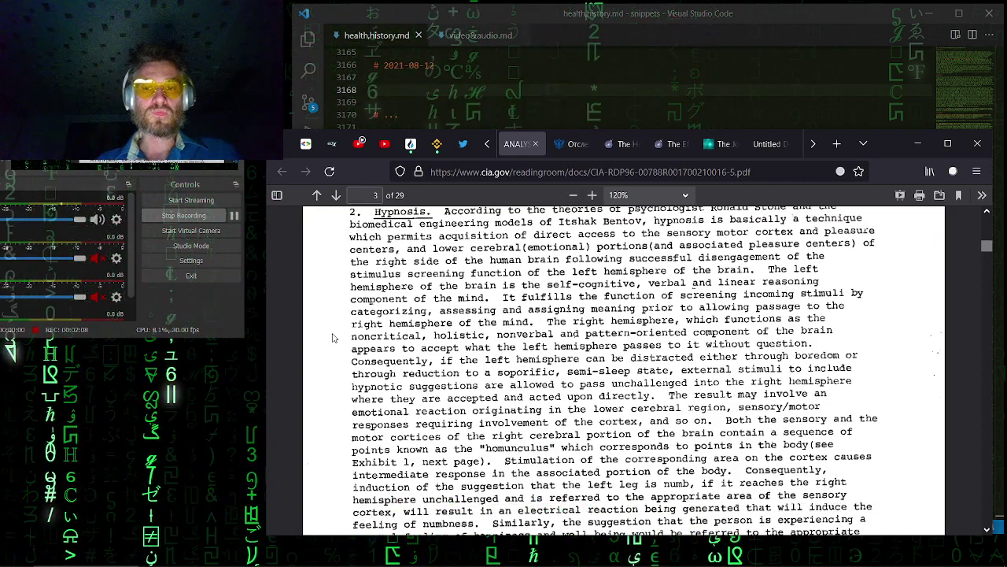
{"action": "scroll", "coordinate": [332, 338], "scroll_direction": "down", "scroll_amount": 20}
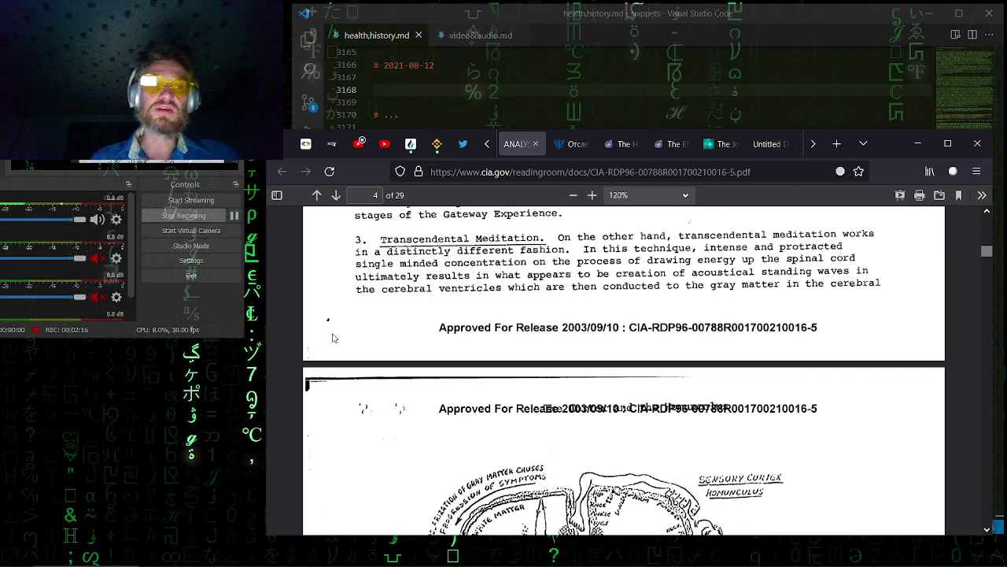
{"action": "scroll", "coordinate": [332, 338], "scroll_direction": "down", "scroll_amount": 20}
{"action": "scroll", "coordinate": [332, 338], "scroll_direction": "down", "scroll_amount": 3}
{"action": "key", "text": "Home"}
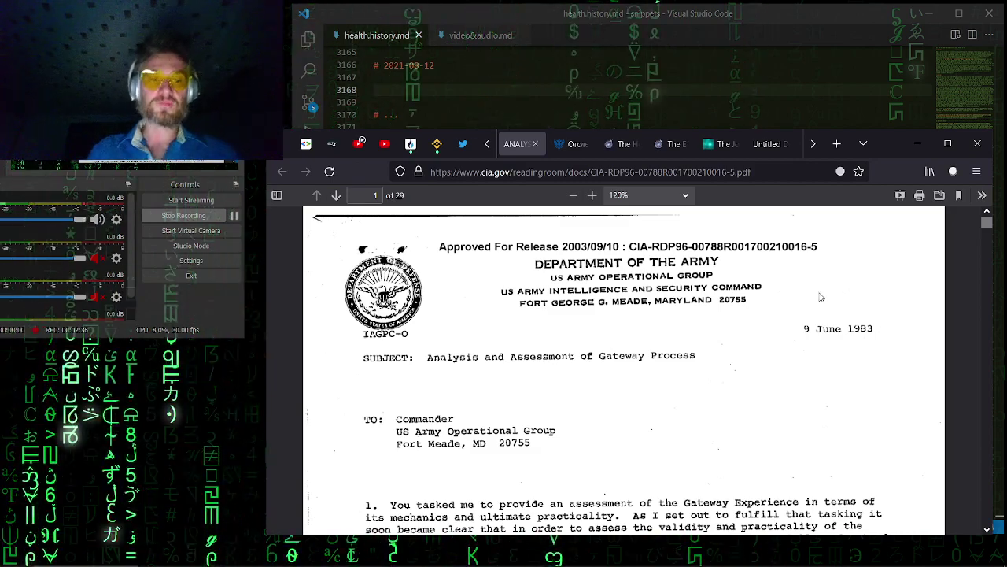
Close the Muse biofeedback image search and review the Gateway PDF up to its Biofeedback and Gateway and Hemi-Sync sections
{"action": "left_click", "coordinate": [234, 216]}
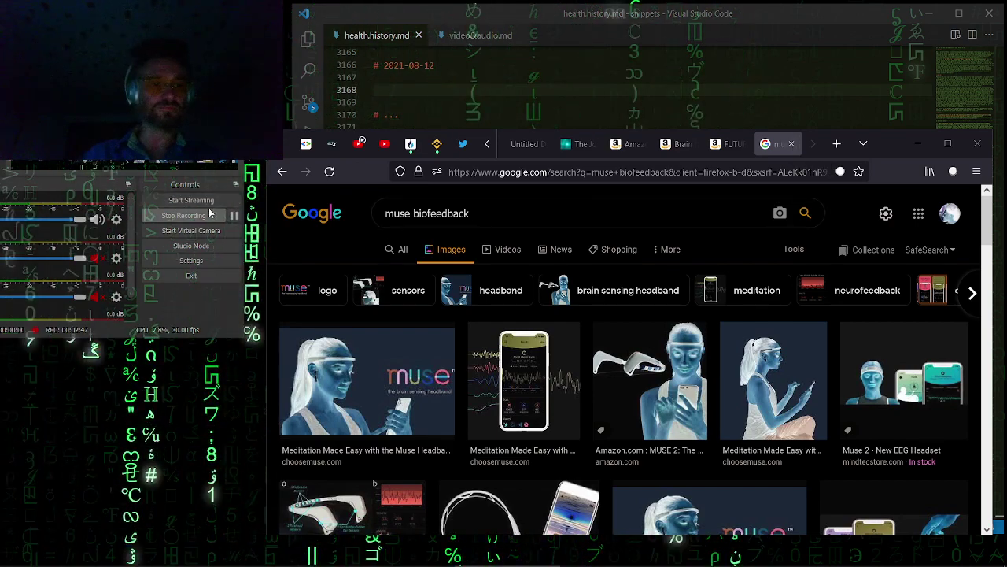
{"action": "key", "text": "ctrl+w"}
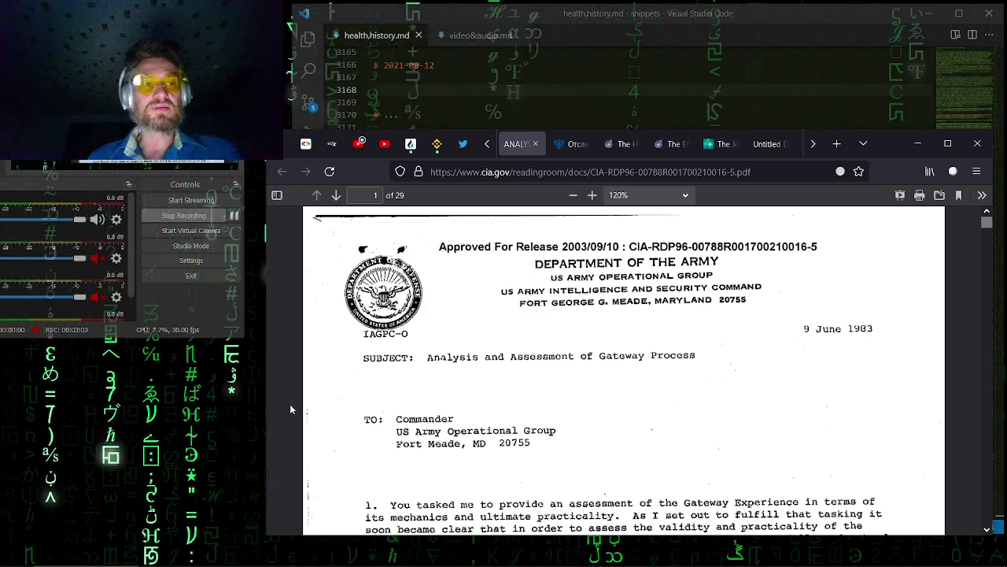
{"action": "scroll", "coordinate": [290, 409], "scroll_direction": "down", "scroll_amount": 10}
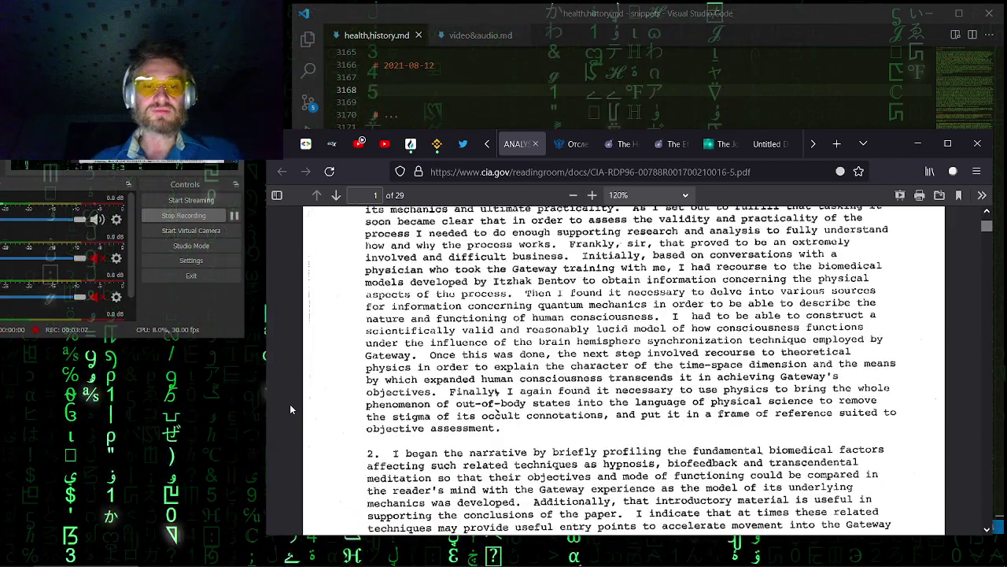
{"action": "scroll", "coordinate": [289, 409], "scroll_direction": "down", "scroll_amount": 1}
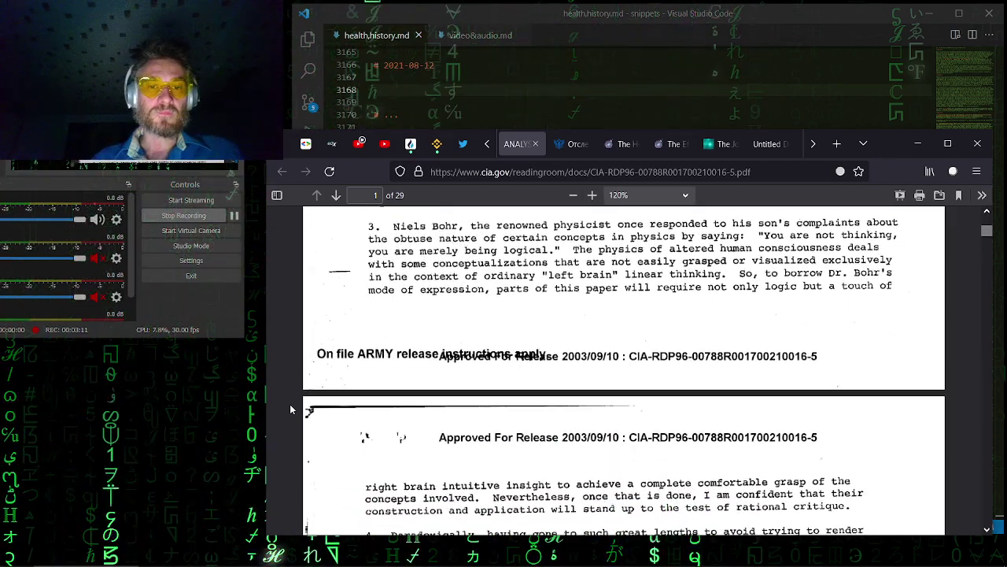
{"action": "scroll", "coordinate": [290, 409], "scroll_direction": "down", "scroll_amount": 15}
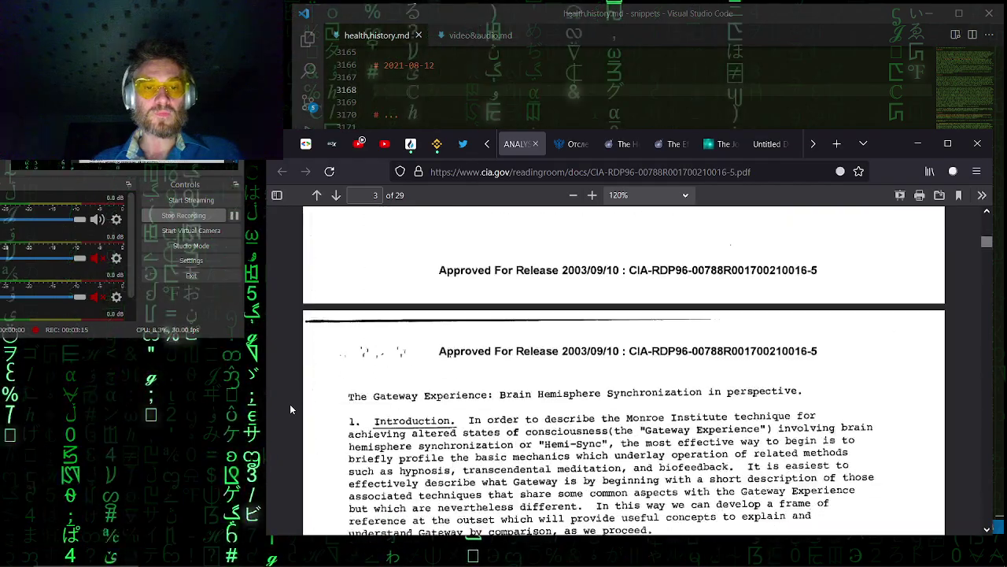
{"action": "scroll", "coordinate": [290, 408], "scroll_direction": "down", "scroll_amount": 15}
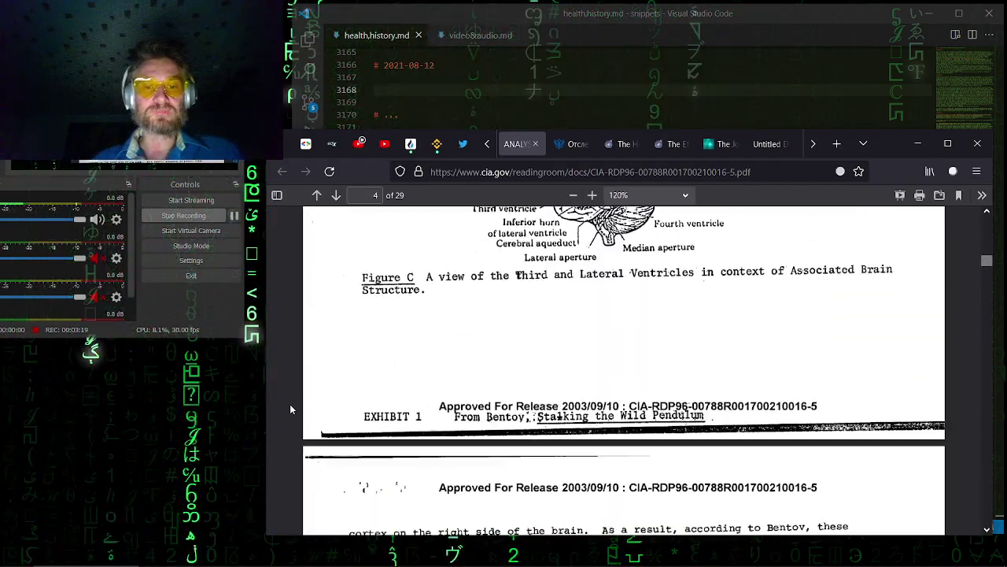
{"action": "scroll", "coordinate": [290, 408], "scroll_direction": "down", "scroll_amount": 4}
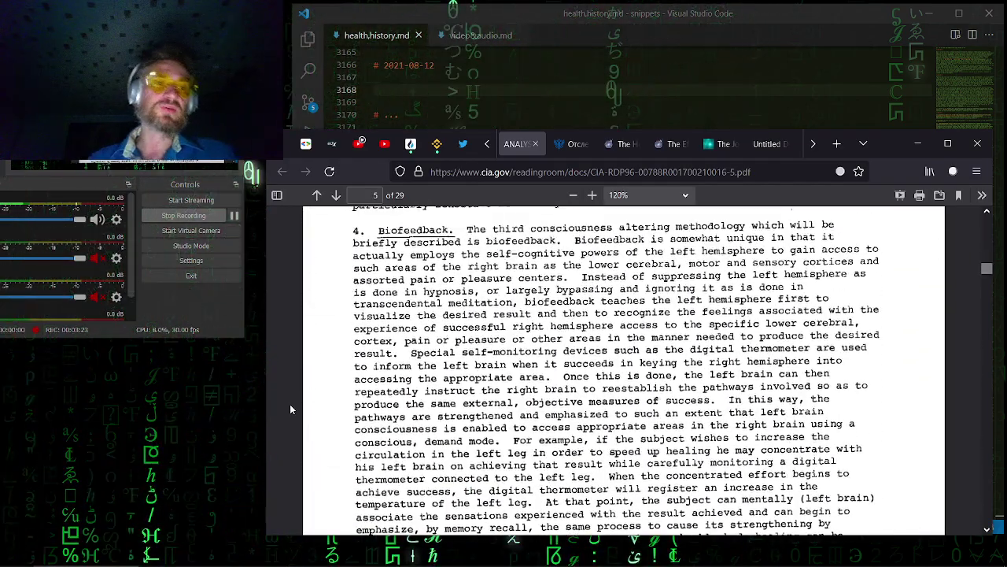
{"action": "scroll", "coordinate": [289, 408], "scroll_direction": "down", "scroll_amount": 9}
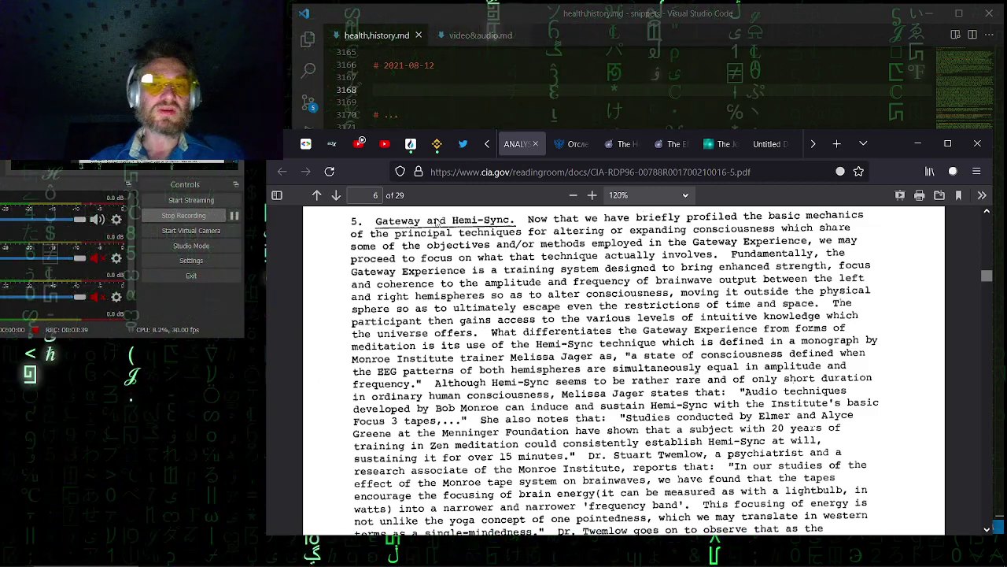
Switch to Total Commander, open the Wave I - Discovery folder of the Hemi-Sync Gateway Experience download, and reposition the window
{"action": "mouse_move", "coordinate": [93, 555]}
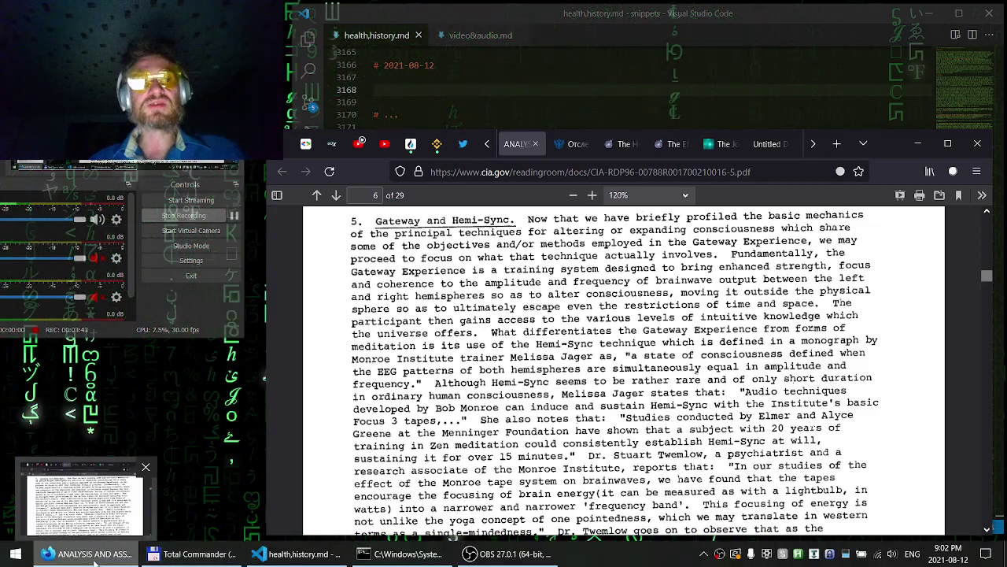
{"action": "left_click", "coordinate": [93, 556]}
{"action": "left_click", "coordinate": [197, 553]}
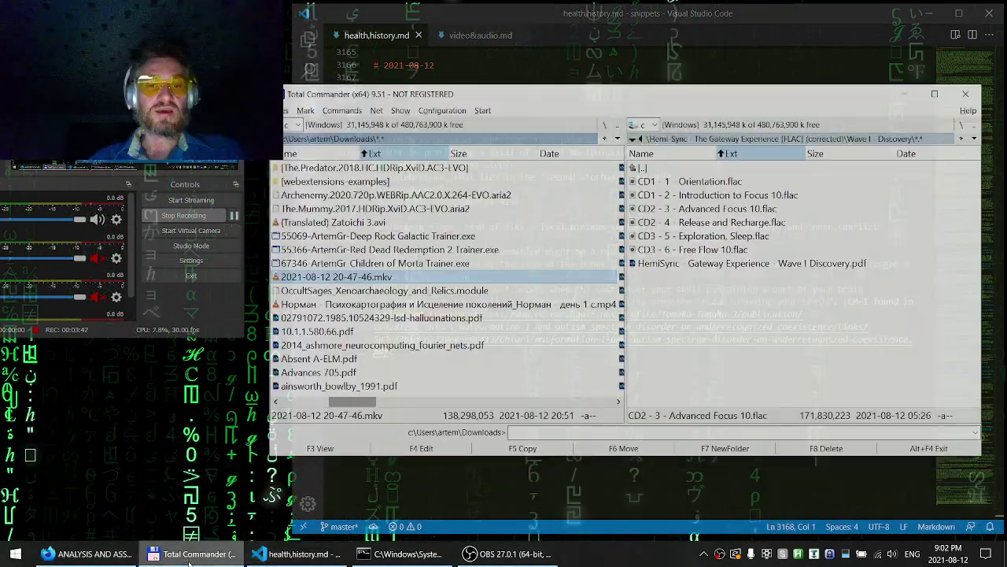
{"action": "key", "text": "alt+Left"}
{"action": "key", "text": "BackSpace"}
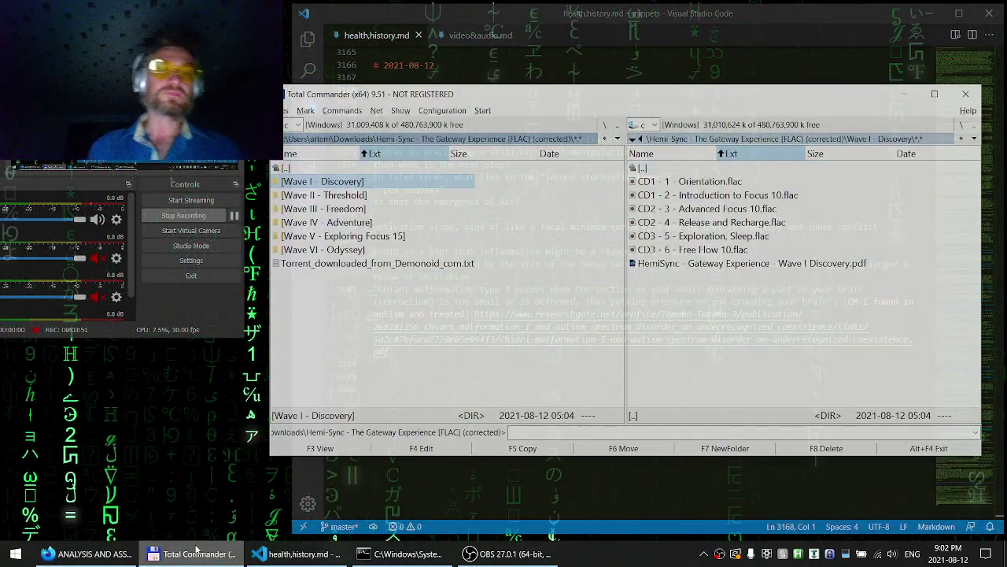
{"action": "key", "text": "Return"}
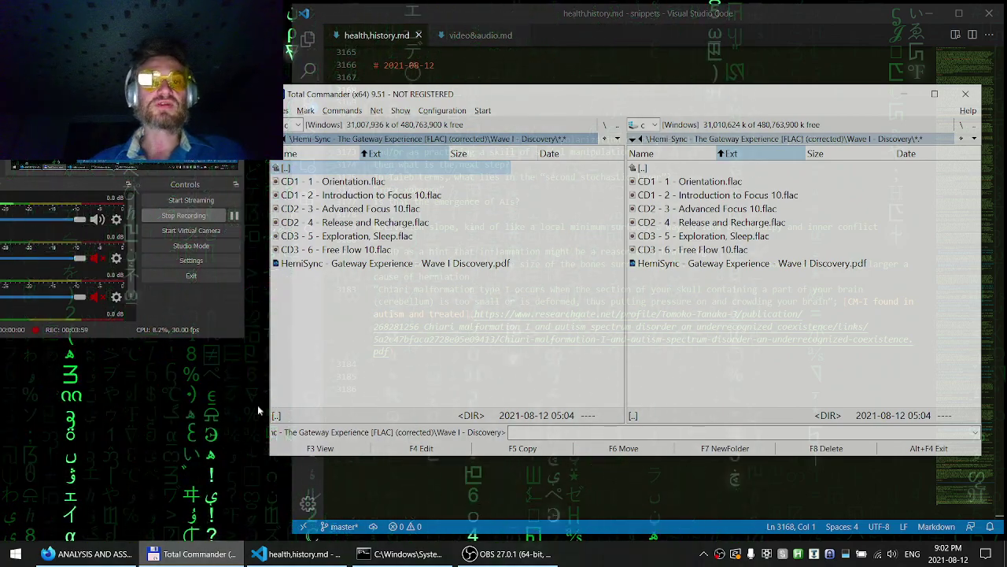
{"action": "left_click_drag", "start_coordinate": [565, 98], "coordinate": [559, 150]}
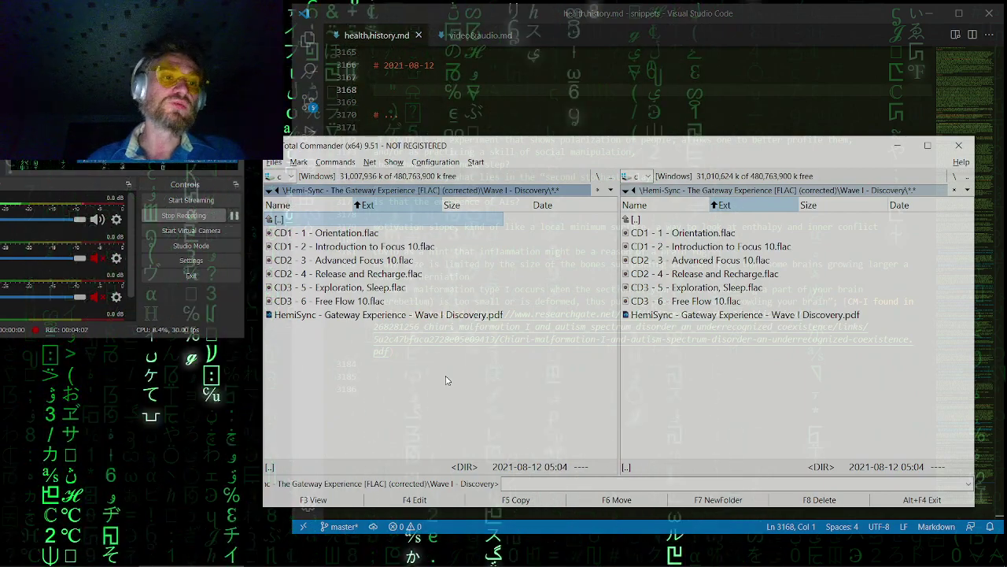
Look over the Wave folders in the parent Hemi-Sync folder, and reopen Wave I - Discovery before minimizing the file manager
{"action": "key", "text": "BackSpace"}
{"action": "key", "text": "Down"}
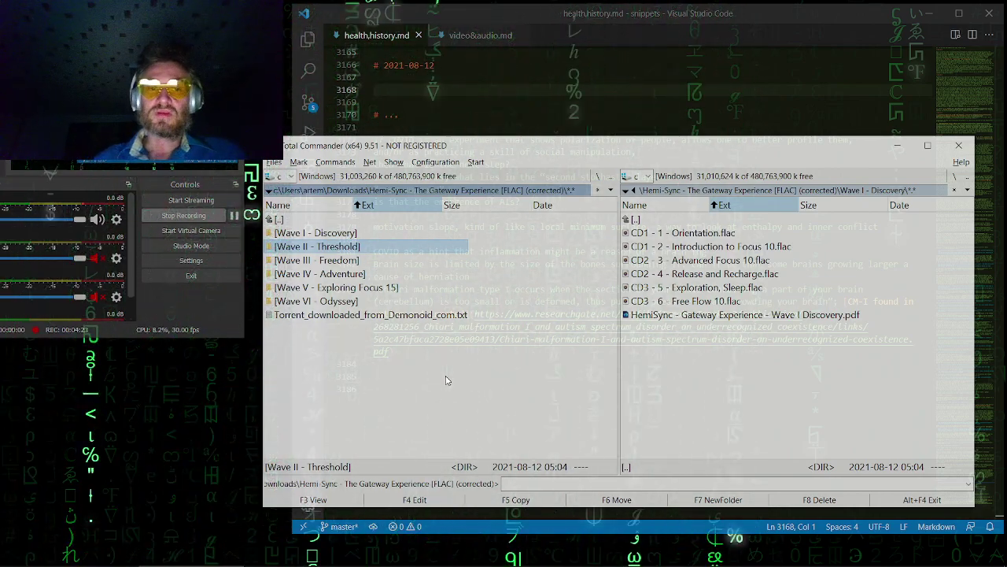
{"action": "key", "text": "Down"}
{"action": "key", "text": "Up"}
{"action": "key", "text": "Up"}
{"action": "key", "text": "Return"}
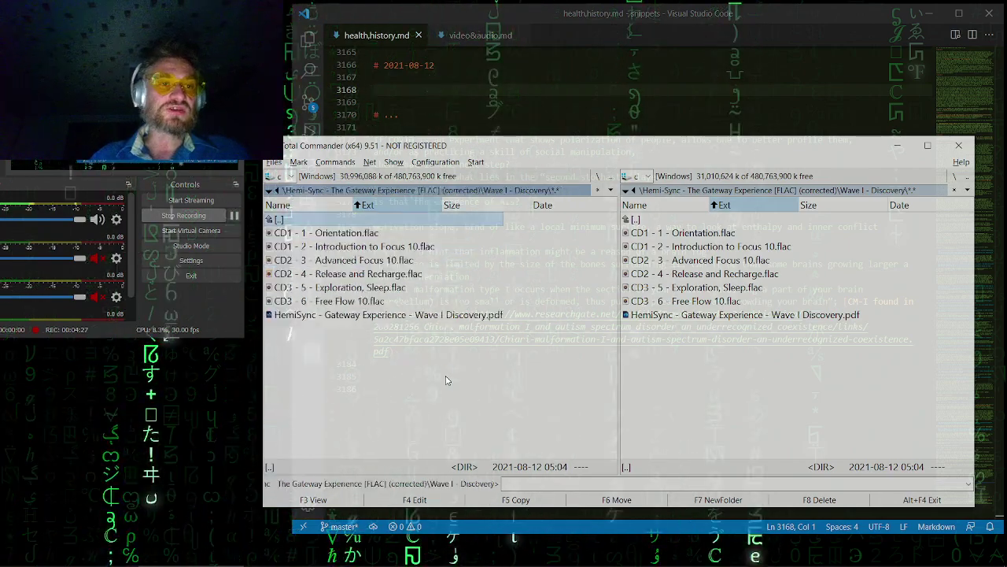
{"action": "left_click", "coordinate": [894, 148]}
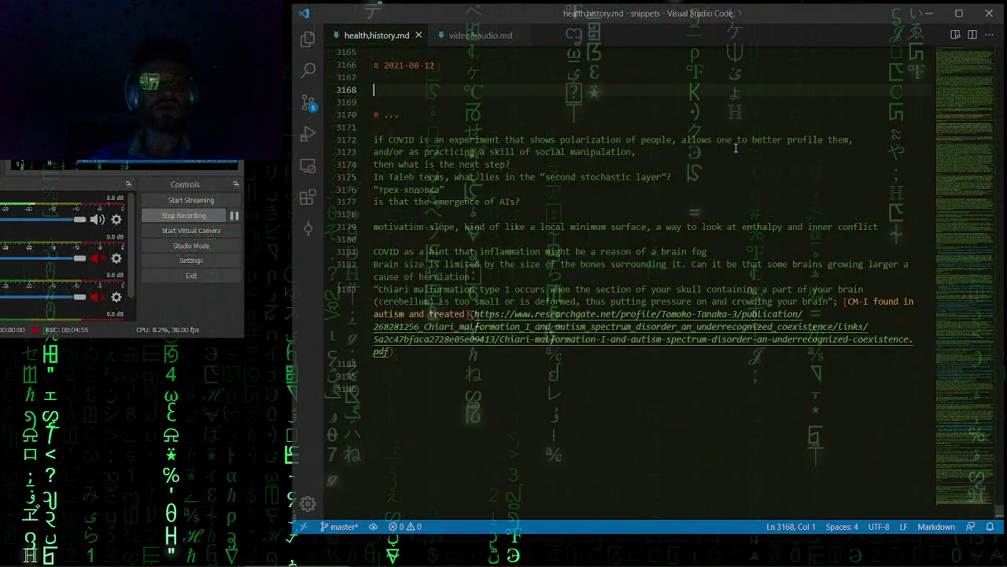
Write the line "raw hypnosis - hypnosis with sound therapy - hemi-sync" under the 2021-08-12 heading of the health history notes
{"action": "mouse_move", "coordinate": [174, 556]}
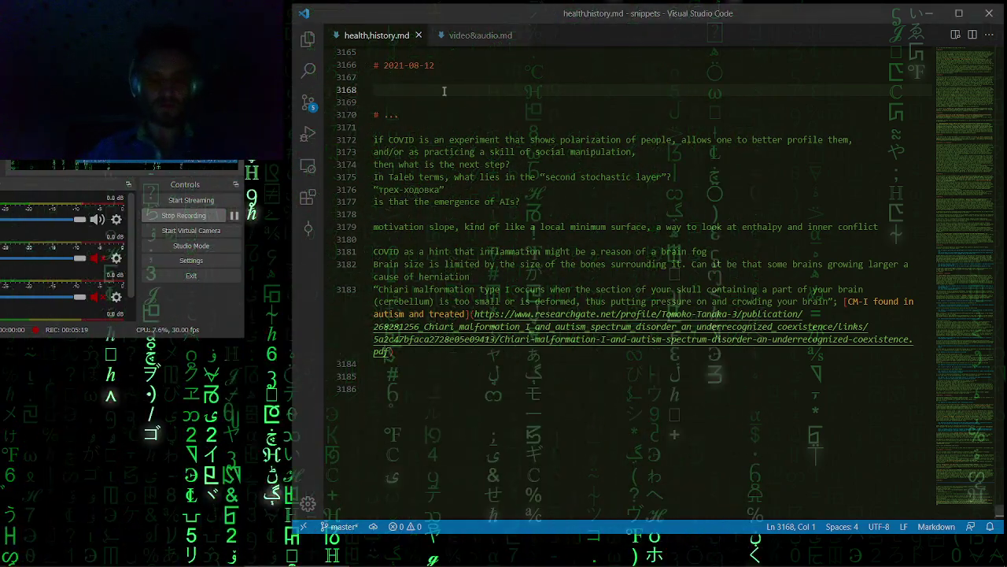
{"action": "type", "text": "raw hyp"}
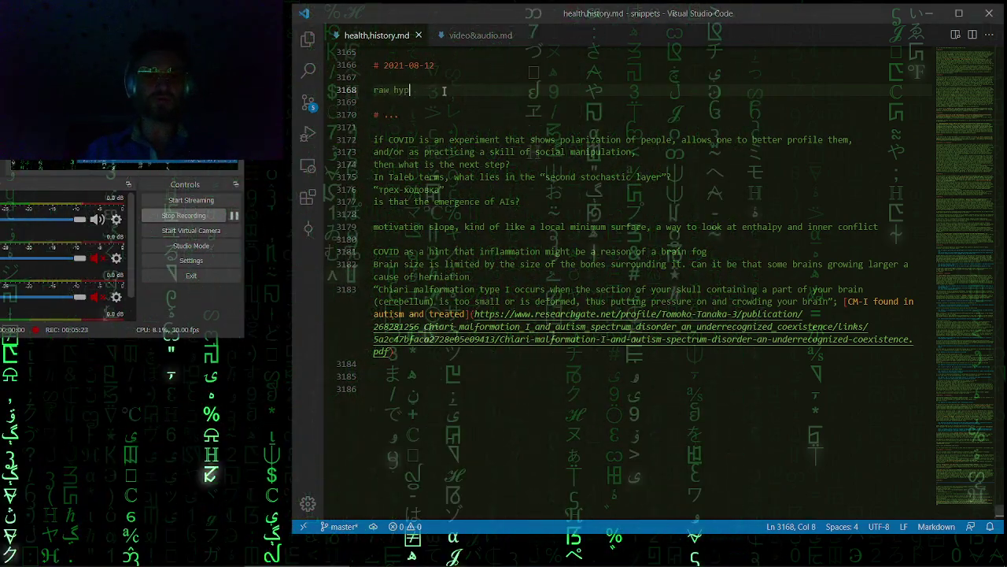
{"action": "type", "text": "nosis     hemi-sync"}
{"action": "left_click", "coordinate": [444, 89]}
{"action": "type", "text": "-"}
{"action": "key", "text": "Delete"}
{"action": "key", "text": "Right"}
{"action": "key", "text": "Right"}
{"action": "type", "text": "-"}
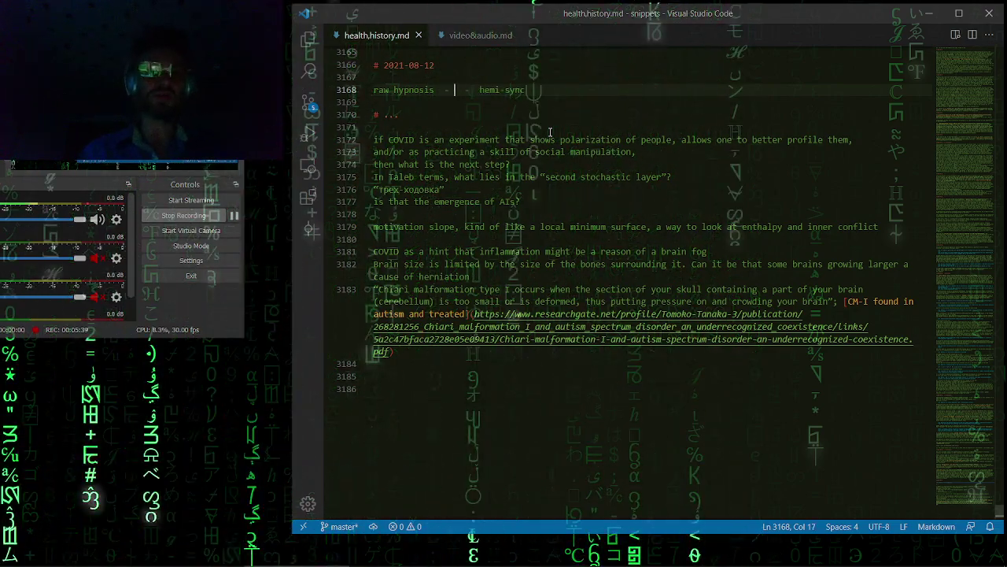
{"action": "type", "text": "  hypnosis with sound "}
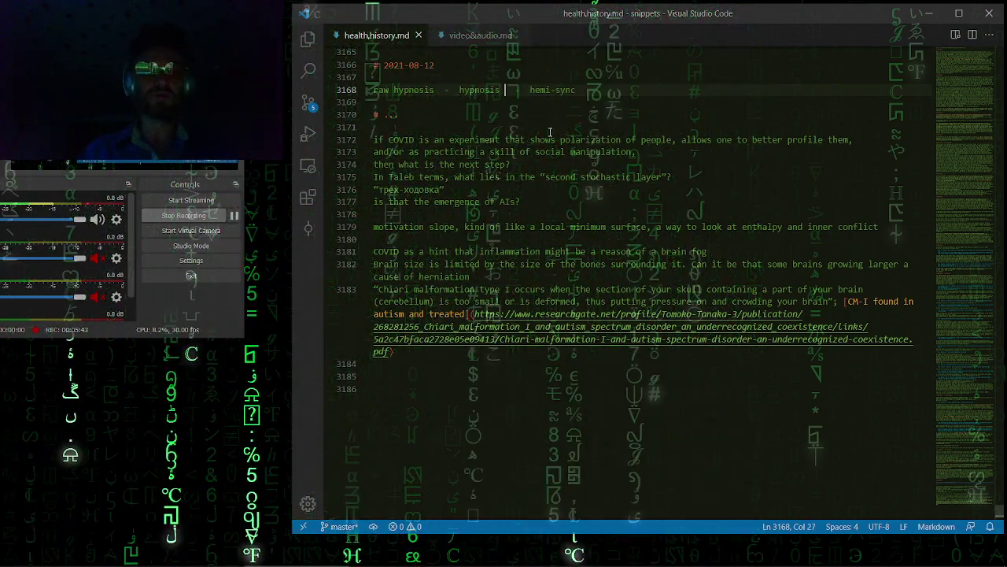
{"action": "type", "text": "therapy"}
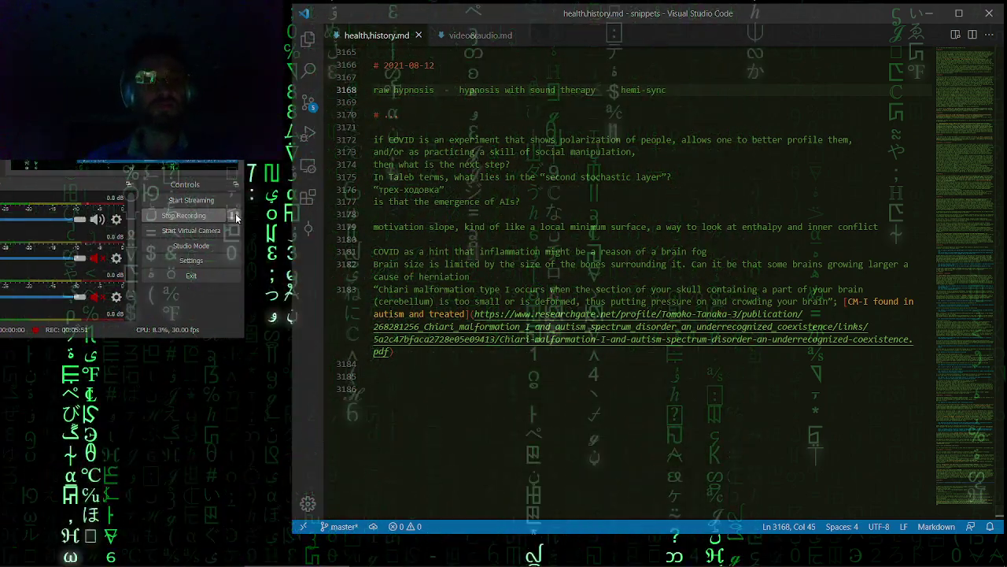
Switch to Firefox, view the Google Play sound generator apps, and close that tab before minimizing the browser
{"action": "key", "text": "alt+Tab"}
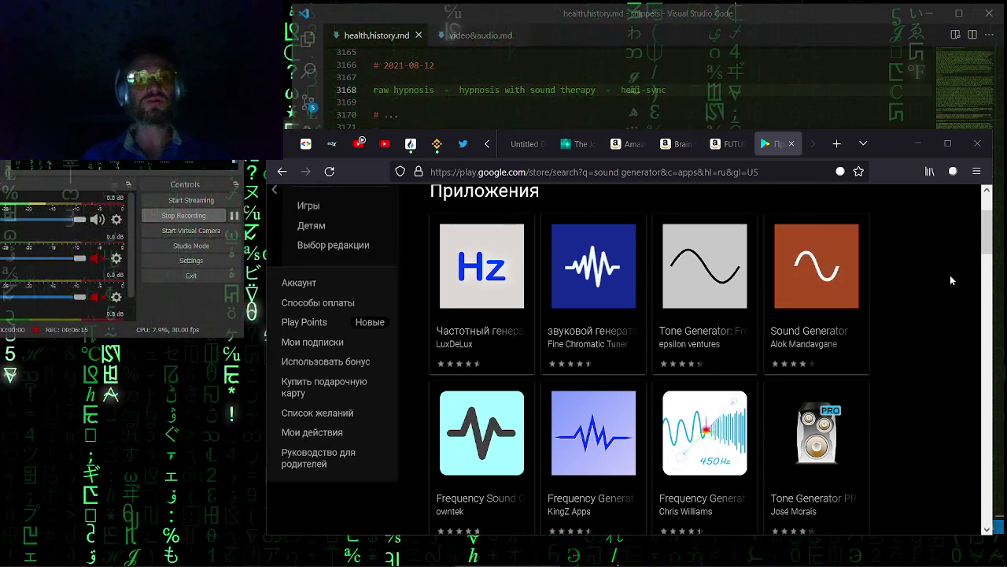
{"action": "left_click", "coordinate": [686, 172]}
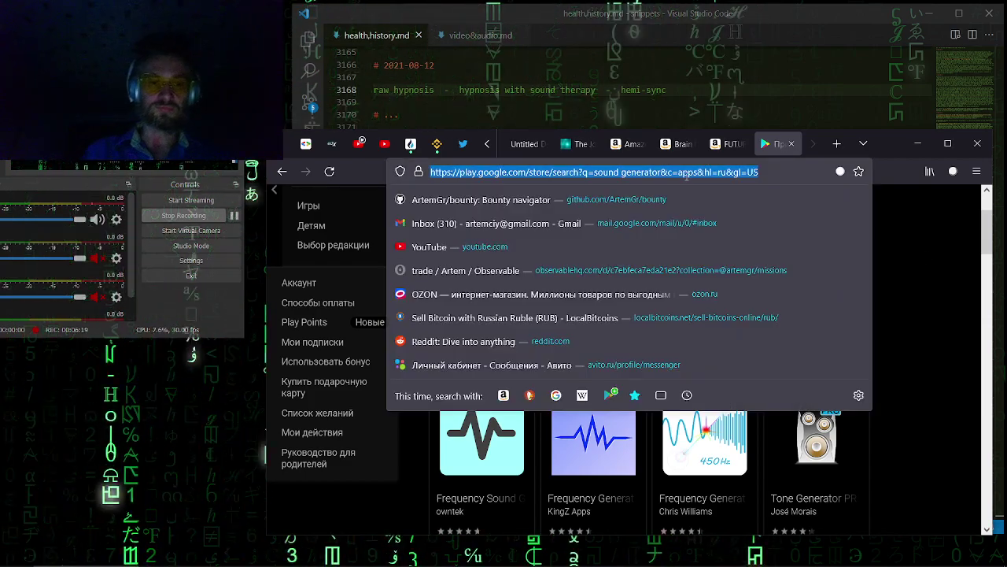
{"action": "type", "text": "40 hz"}
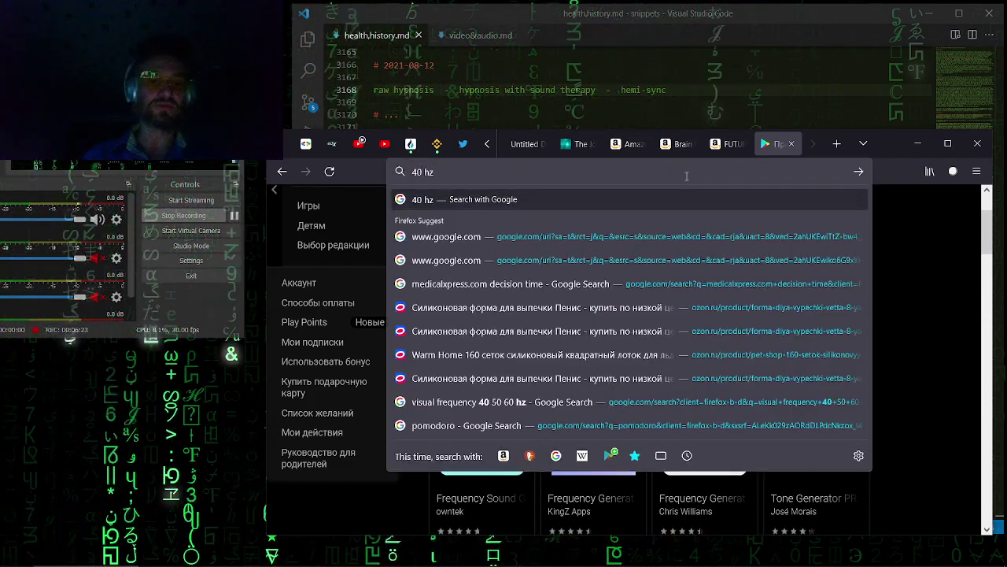
{"action": "key", "text": "Escape"}
{"action": "key", "text": "Escape"}
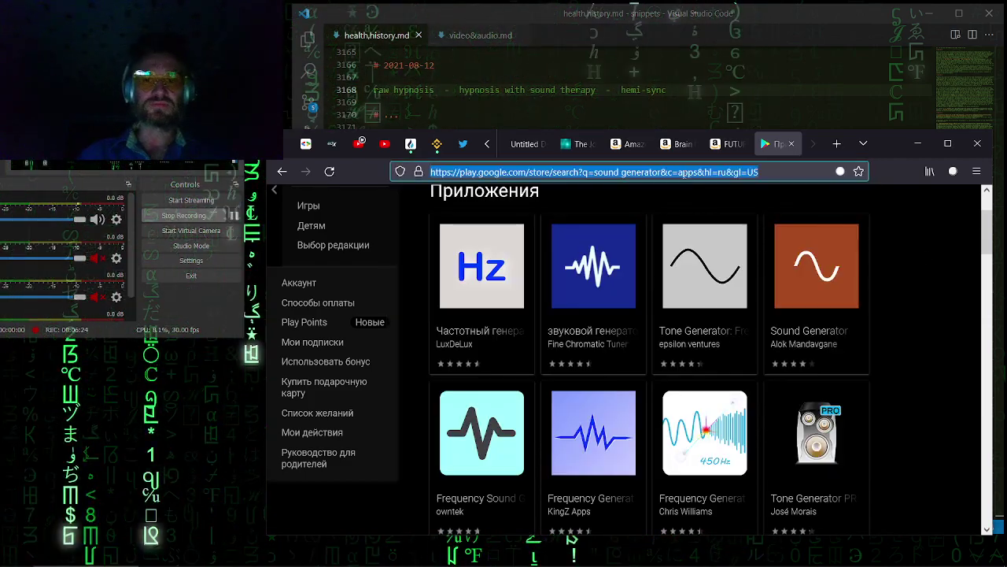
{"action": "left_click", "coordinate": [791, 144]}
{"action": "left_click", "coordinate": [918, 144]}
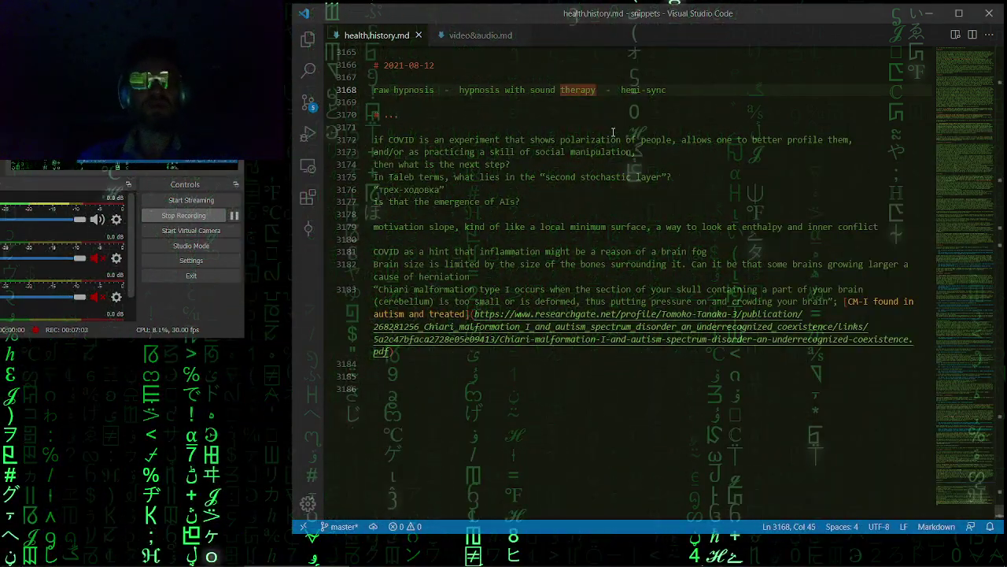
Try adding a frequency after "sound therapy", first as "40 hz" and as ", 4-7 hz", and remove it
{"action": "type", "text": "40 hz"}
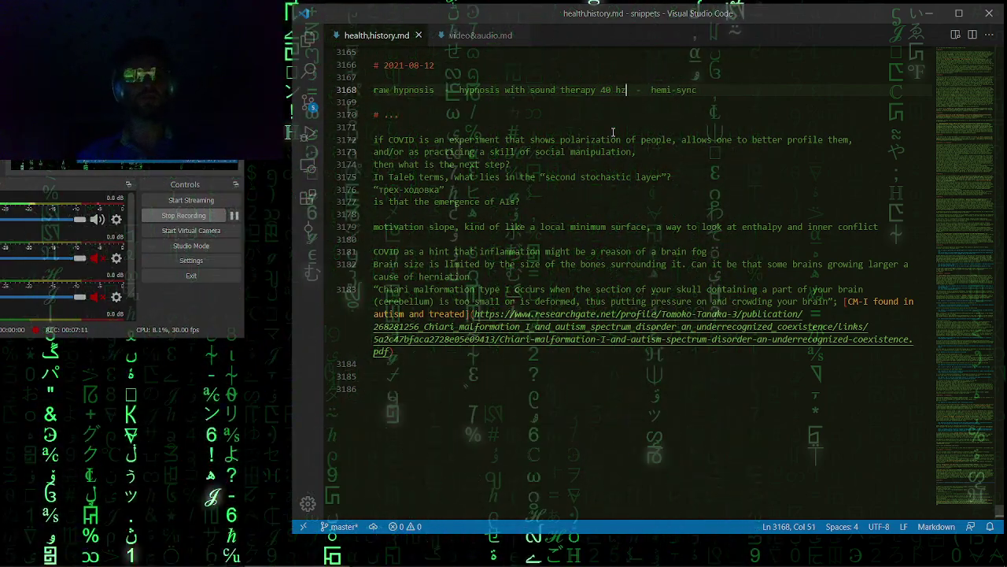
{"action": "key", "text": "ctrl+Left"}
{"action": "key", "text": "ctrl+Left"}
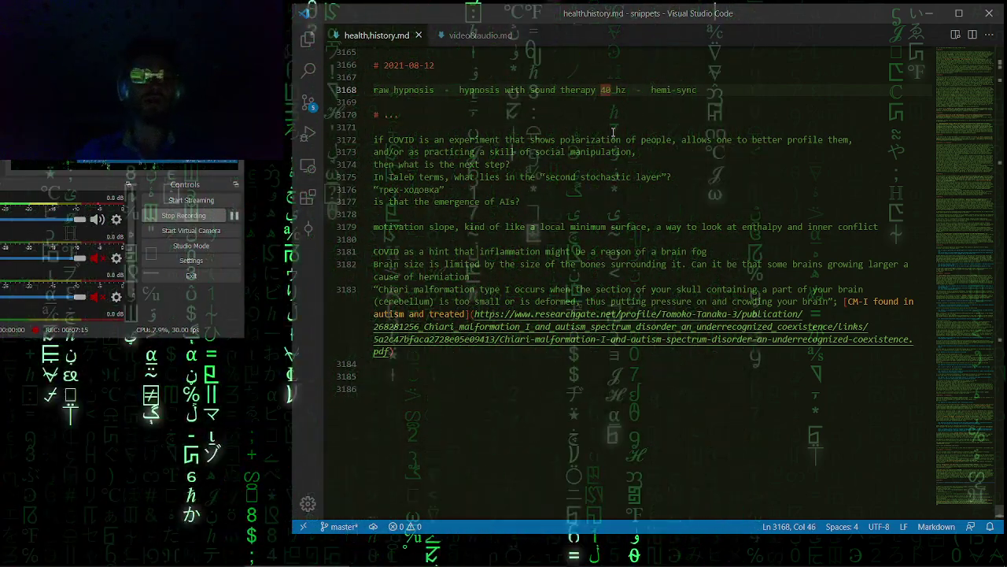
{"action": "type", "text": ","}
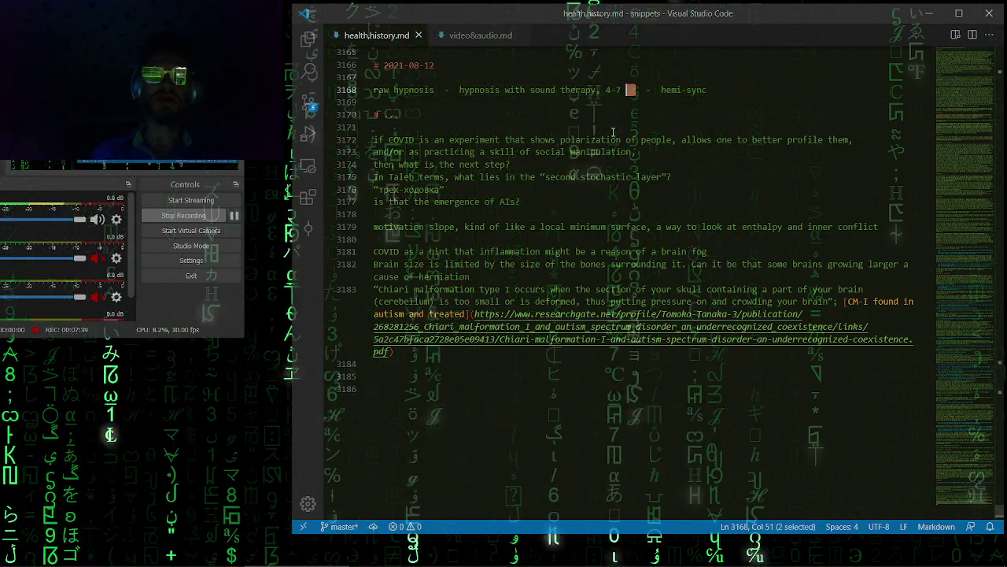
{"action": "key", "text": "Left"}
{"action": "key", "text": "shift+ctrl+Right"}
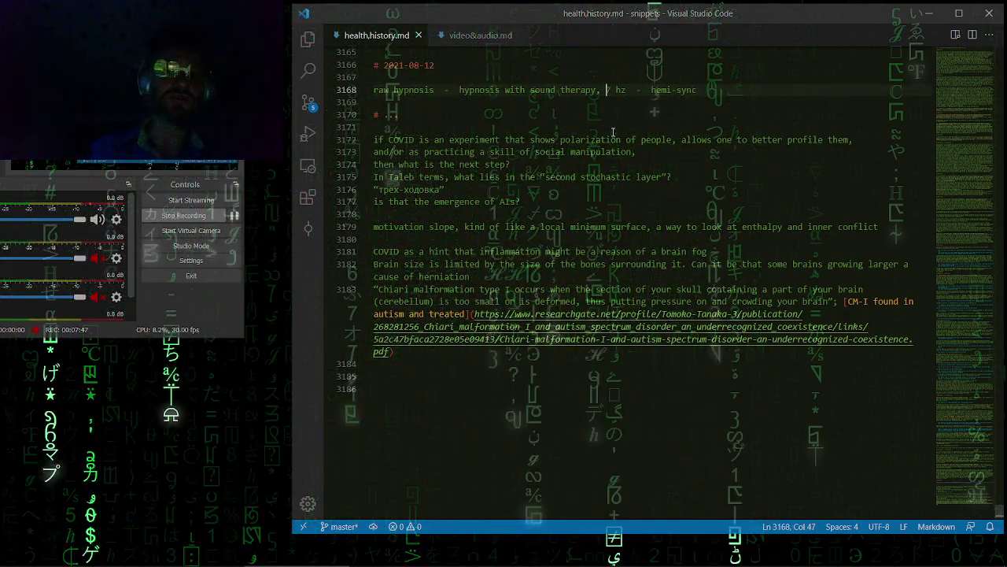
{"action": "key", "text": "shift+Right"}
{"action": "key", "text": "shift+Right"}
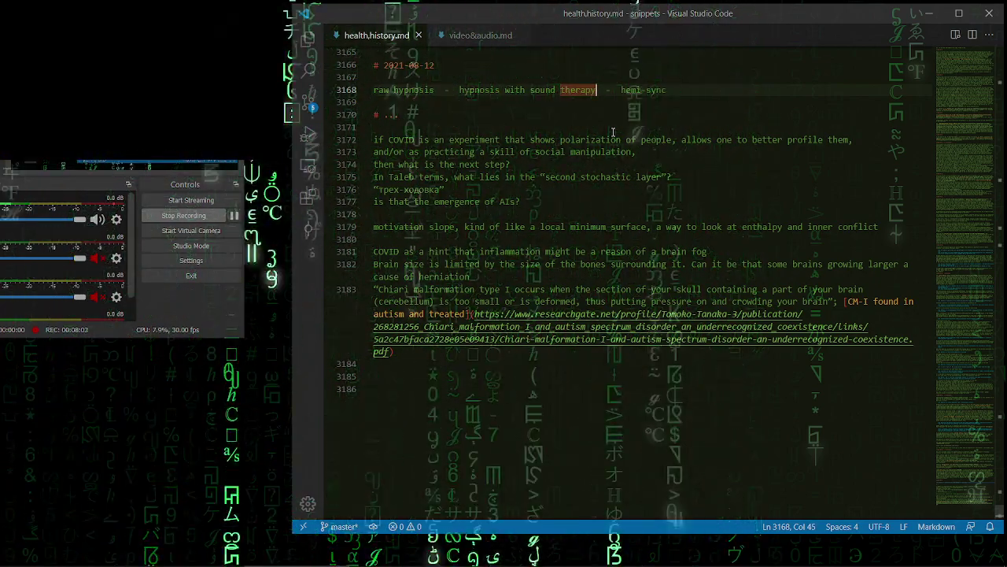
Append the capitalized name "Monroe" after "hemi-sync" at the end of the hypnosis line
{"action": "key", "text": "Home"}
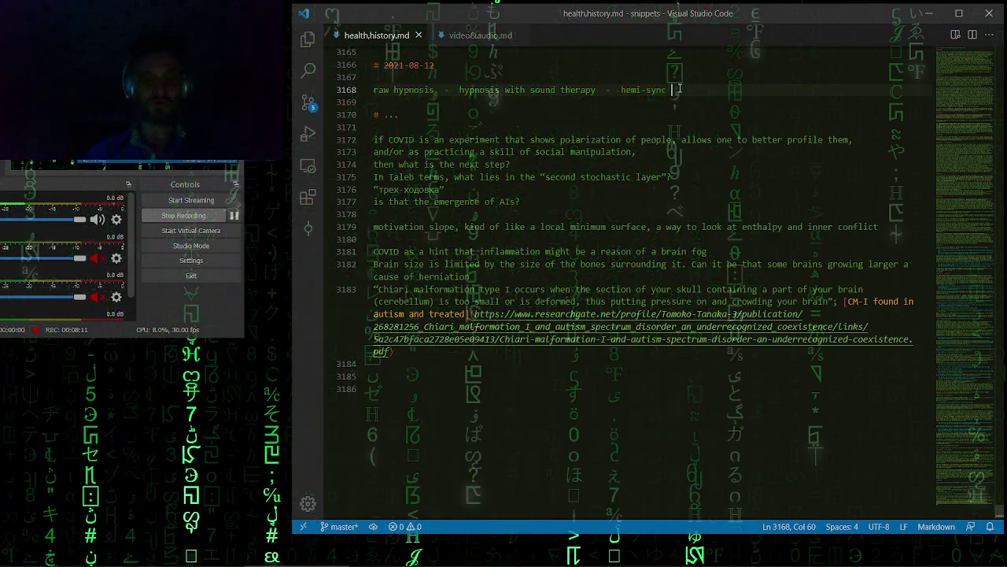
{"action": "type", "text": "monroe"}
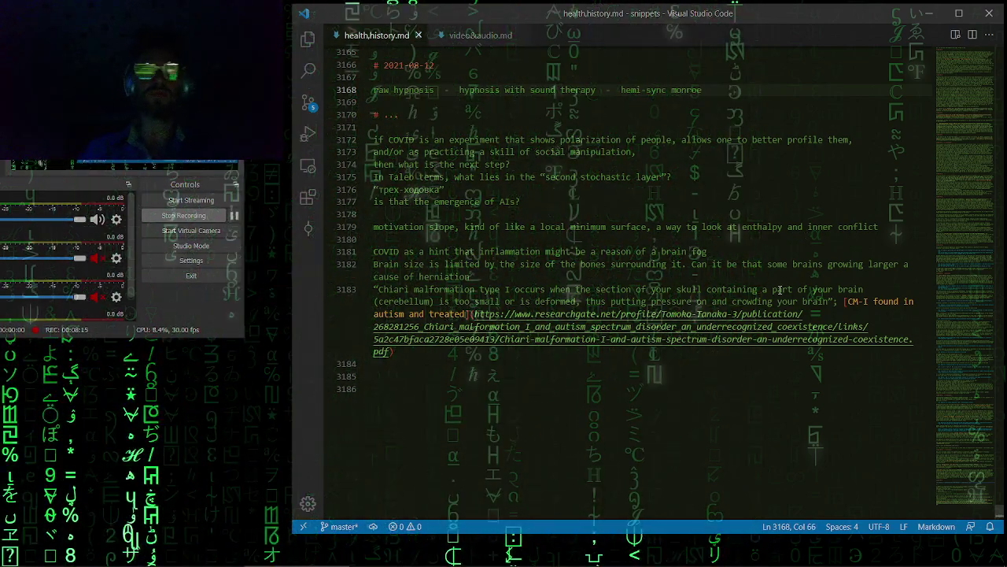
{"action": "key", "text": "Left"}
{"action": "key", "text": "Left"}
{"action": "key", "text": "Left"}
{"action": "key", "text": "Left"}
{"action": "key", "text": "BackSpace"}
{"action": "key", "text": "BackSpace"}
{"action": "type", "text": "Mo"}
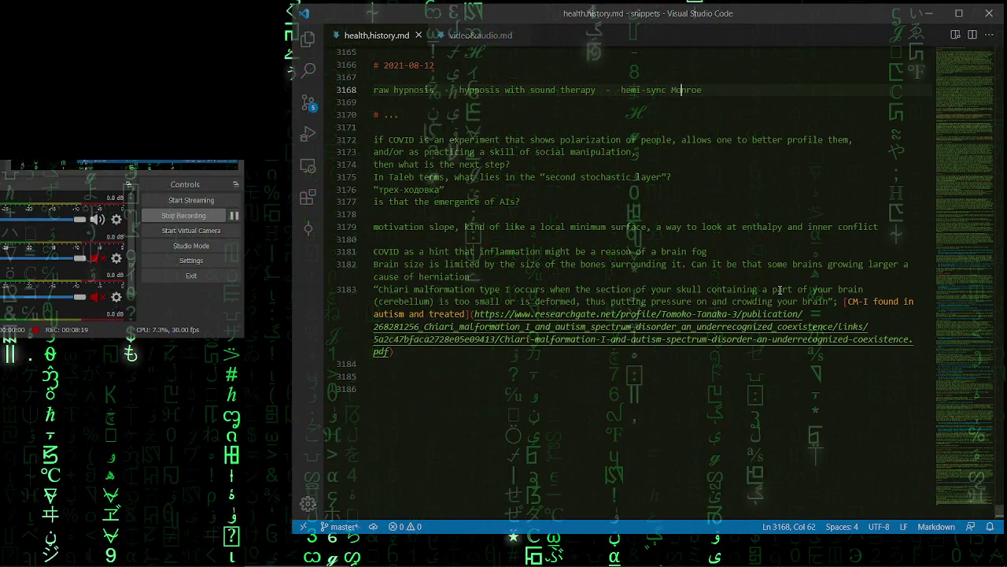
{"action": "left_click", "coordinate": [421, 103]}
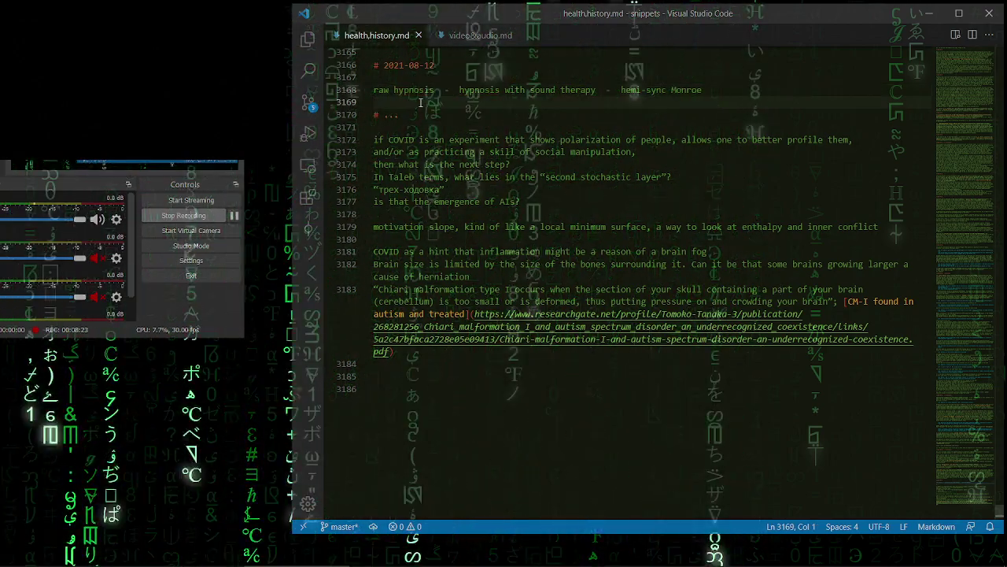
Switch to Total Commander, look over the Hemi-Sync Wave folders, and select CD2 - 3 - Advanced Focus 10.flac in Wave I - Discovery
{"action": "mouse_move", "coordinate": [175, 555]}
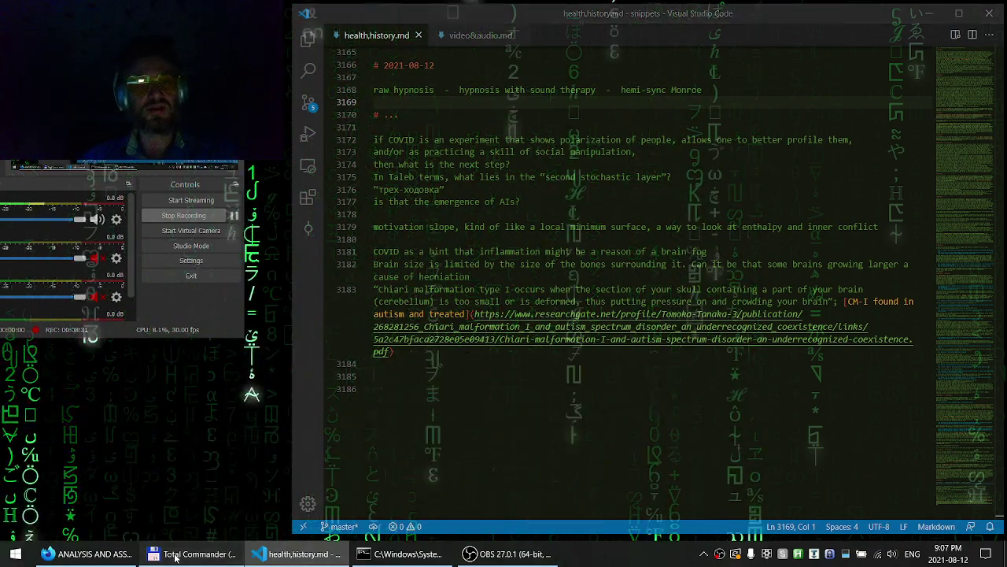
{"action": "left_click", "coordinate": [175, 555]}
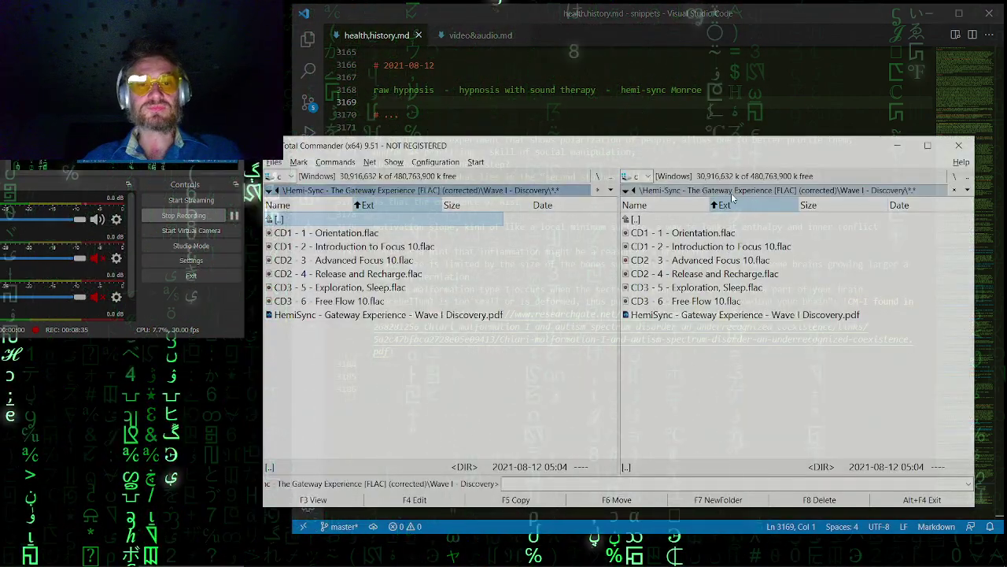
{"action": "double_click", "coordinate": [684, 220]}
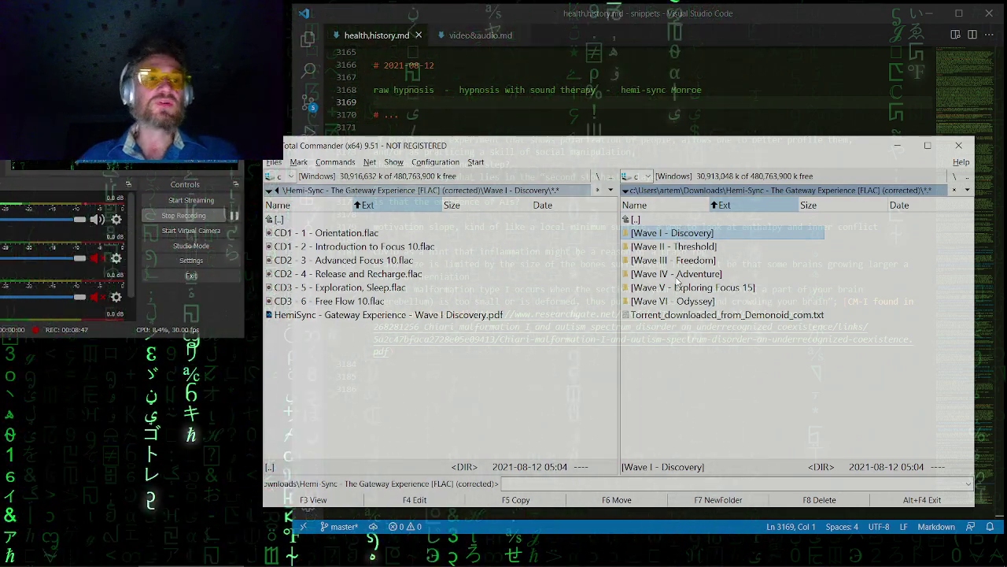
{"action": "double_click", "coordinate": [675, 234]}
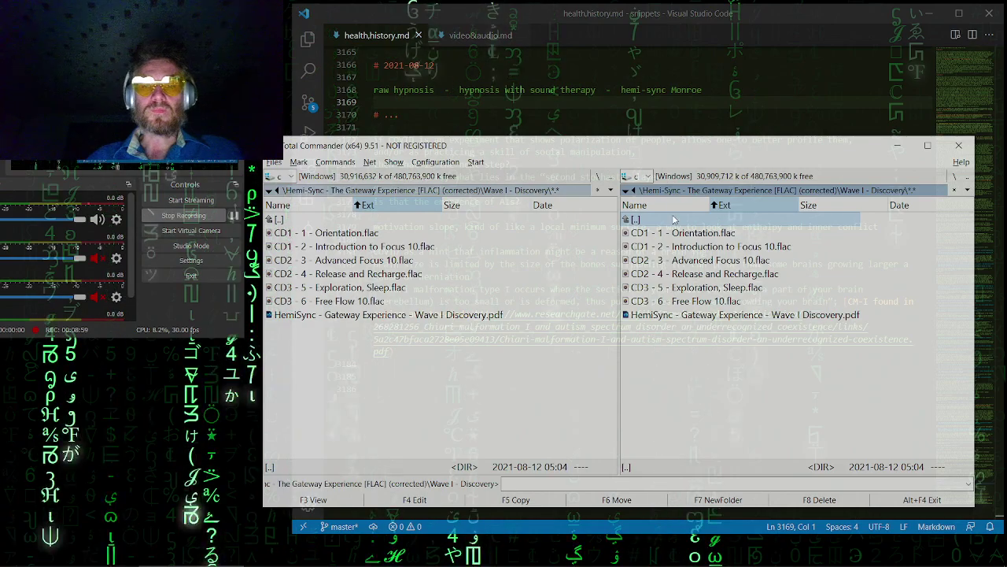
{"action": "left_click", "coordinate": [684, 260]}
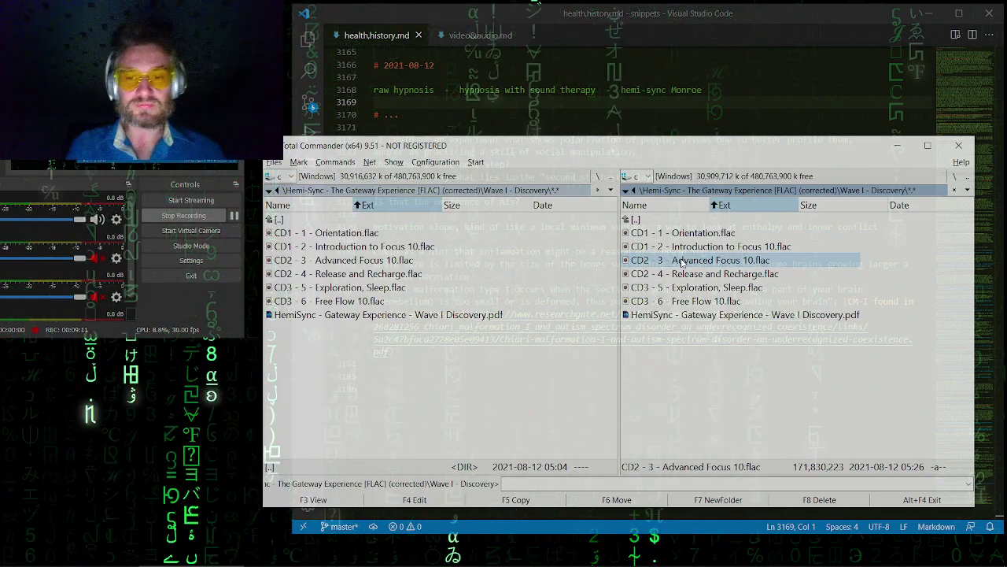
{"action": "left_click", "coordinate": [683, 260]}
{"action": "key", "text": "Escape"}
{"action": "left_click", "coordinate": [897, 144]}
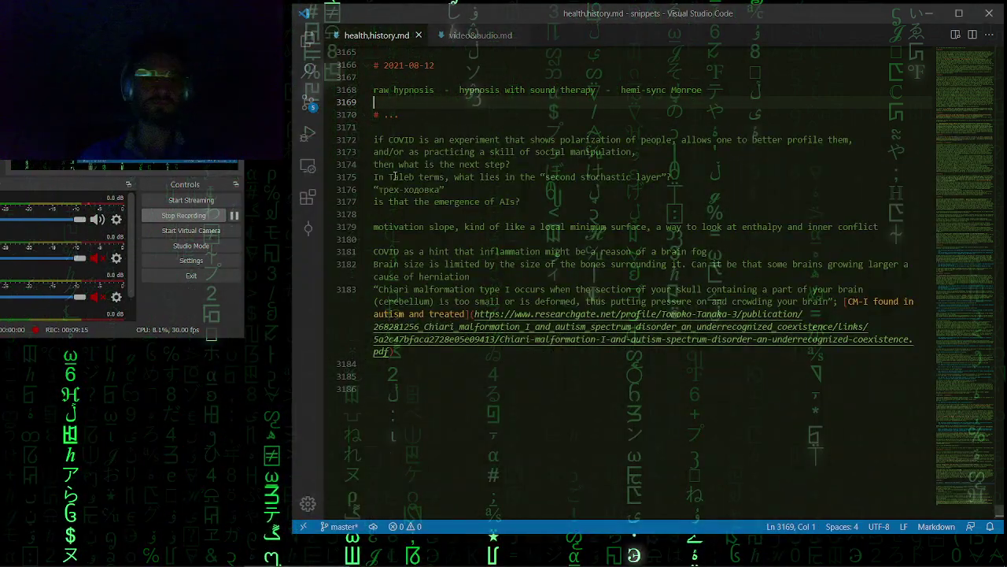
Copy the file name CD2 - 3 - Advanced Focus 10.flac into the 2021-08-12 notes entry and trim it
{"action": "left_click", "coordinate": [197, 554]}
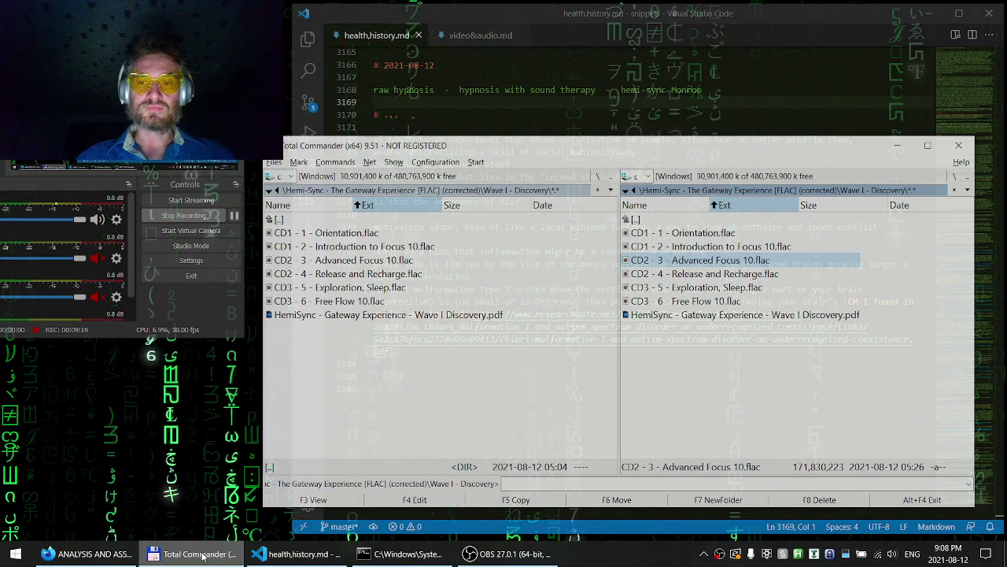
{"action": "left_click", "coordinate": [197, 555]}
{"action": "type", "text": "CD2 - 3 - Advanced Focus 10.flac"}
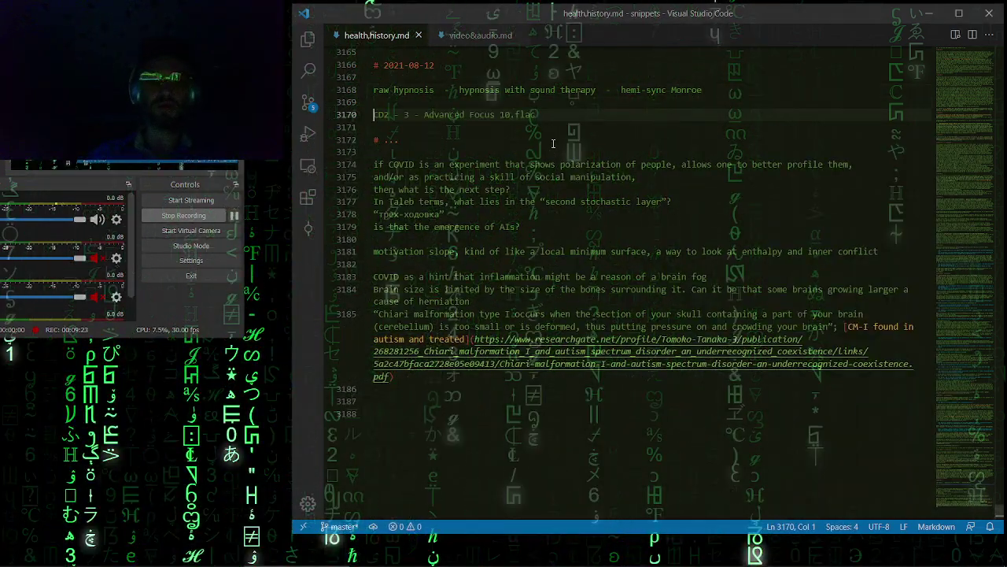
{"action": "key", "text": "shift+Home"}
{"action": "key", "text": "BackSpace"}
{"action": "key", "text": "Delete"}
{"action": "key", "text": "Delete"}
{"action": "key", "text": "Delete"}
Copy the Wave I Discovery PDF's name and reword the entry as "In the “Advanced Focus” session of the HemiSync Gateway Experience"
{"action": "left_click", "coordinate": [191, 555]}
{"action": "key", "text": "Down"}
{"action": "key", "text": "Down"}
{"action": "key", "text": "Down"}
{"action": "key", "text": "Down"}
{"action": "key", "text": "shift+F6"}
{"action": "key", "text": "Escape"}
{"action": "left_click", "coordinate": [189, 556]}
{"action": "key", "text": "End"}
{"action": "key", "text": "Return"}
{"action": "type", "text": "HemiSync Gateway Experience - Wave I Discovery.pdf"}
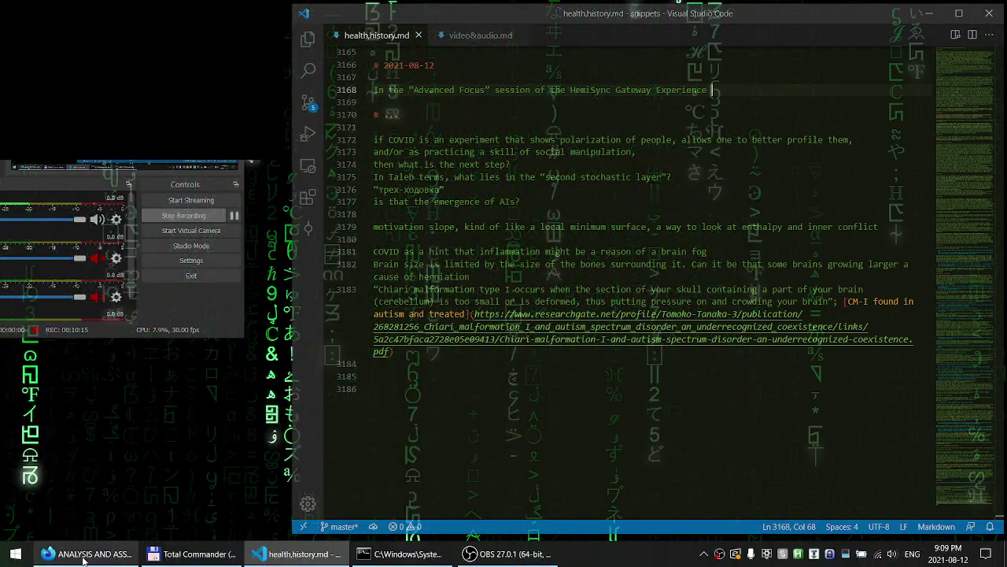
Try adding a "natural rythms" line below the Advanced Focus sentence, and remove it
{"action": "key", "text": "alt+Tab"}
{"action": "left_click", "coordinate": [729, 89]}
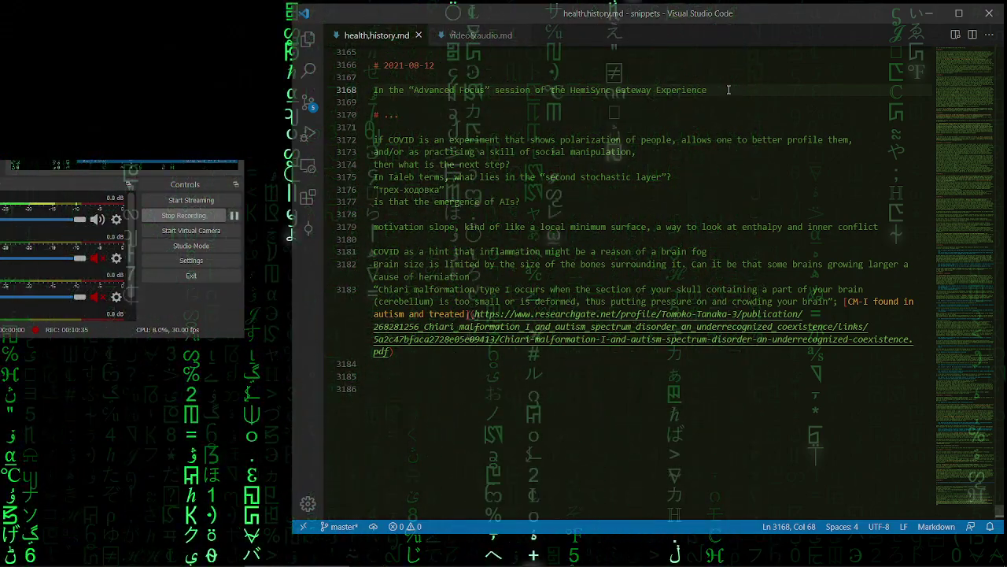
{"action": "key", "text": "Return"}
{"action": "key", "text": "Return"}
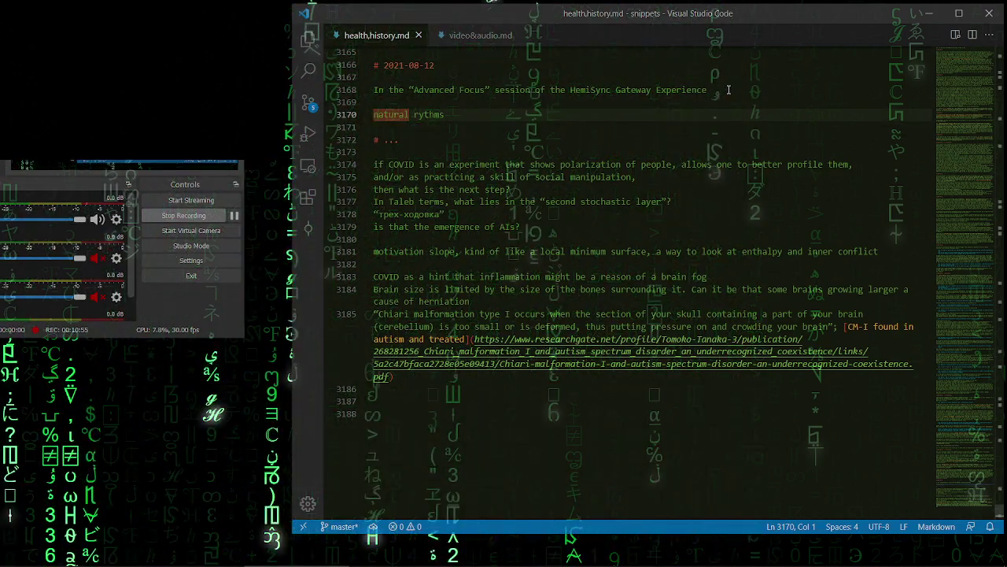
{"action": "key", "text": "ctrl+x"}
{"action": "key", "text": "BackSpace"}
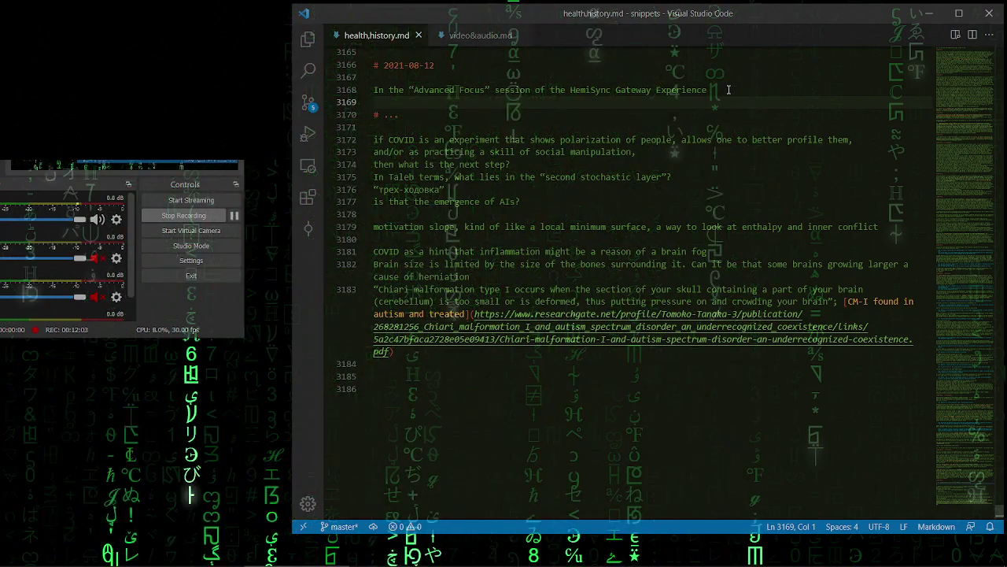
Switch to Firefox, view the wizard shield images one by one while closing their tabs, and leave the browser
{"action": "key", "text": "alt+Tab"}
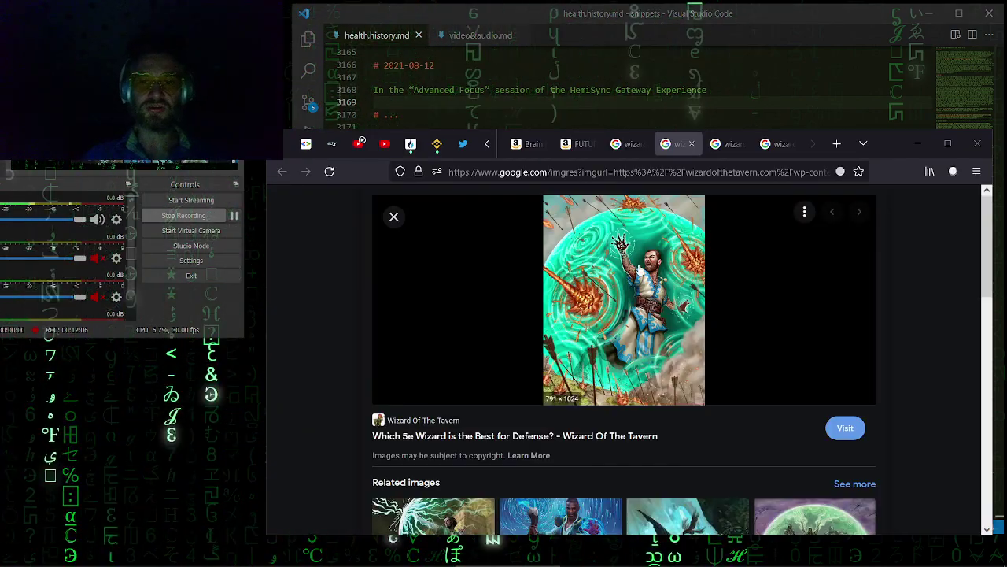
{"action": "key", "text": "ctrl+w"}
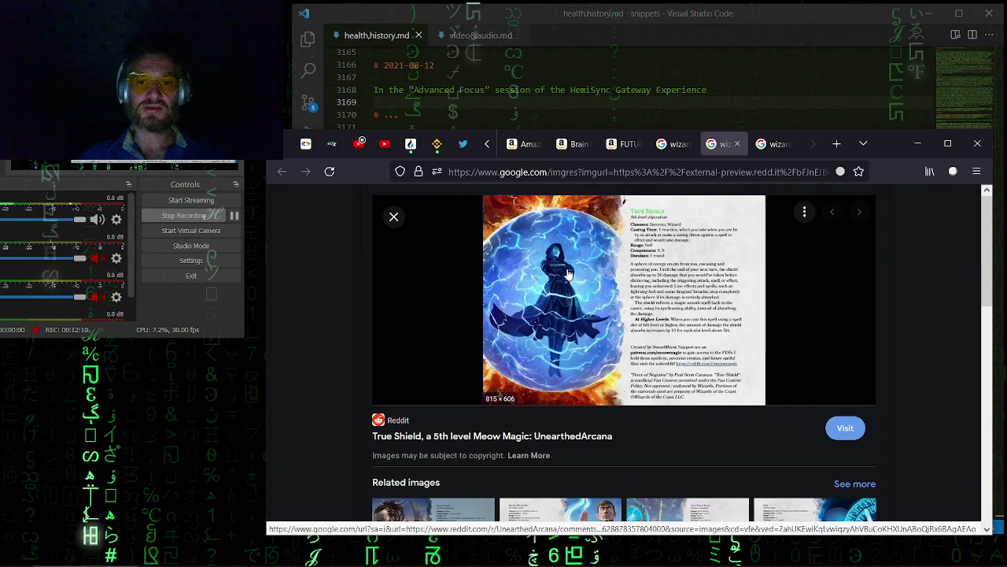
{"action": "key", "text": "ctrl+w"}
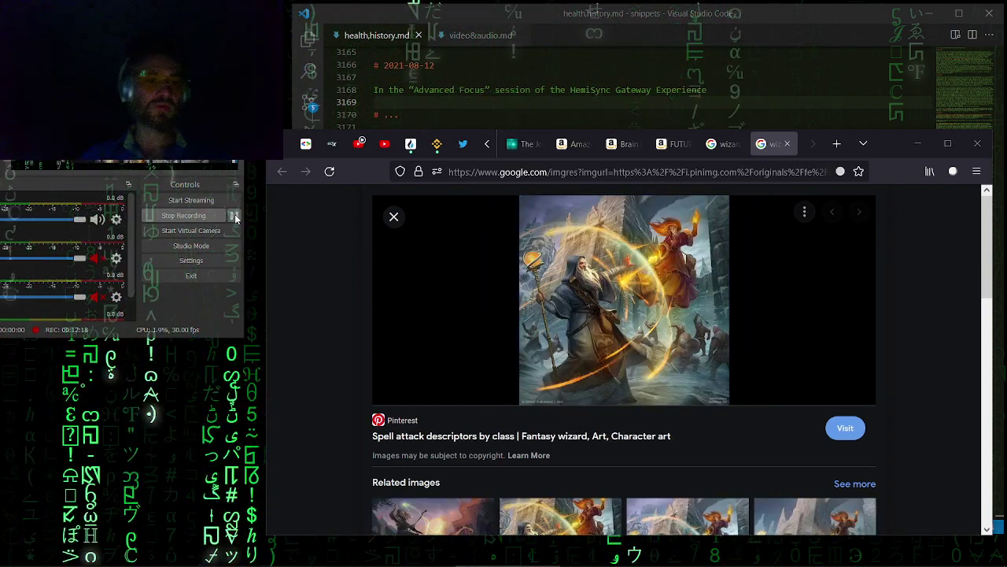
{"action": "key", "text": "alt+F4"}
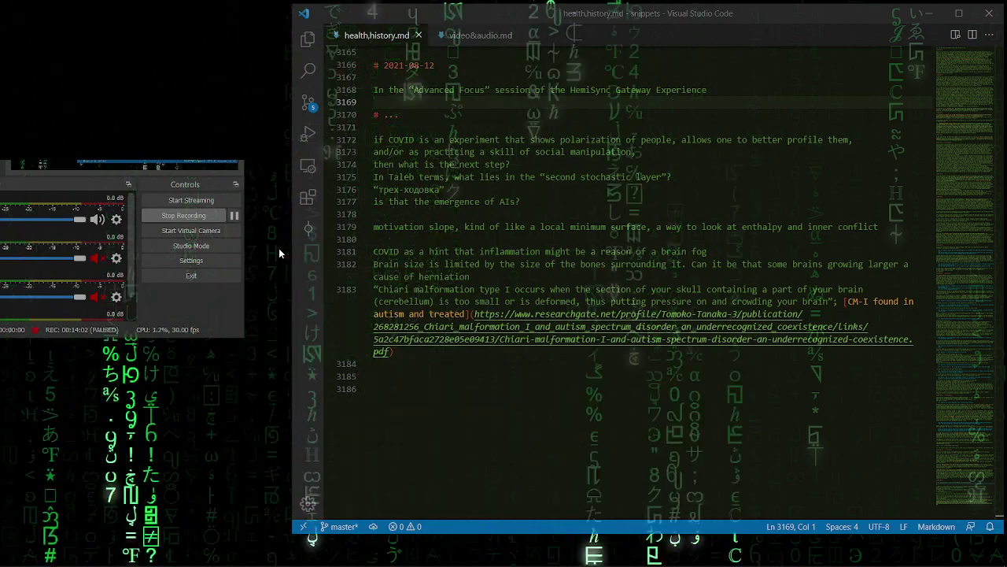
Extend the Advanced Focus sentence with the protective energy sphere and friendly Magick visualization, and add Yoda's Force quote and a line about feeling grateful
{"action": "left_click", "coordinate": [720, 90]}
{"action": "key", "text": "Return"}
{"action": "key", "text": "Return"}
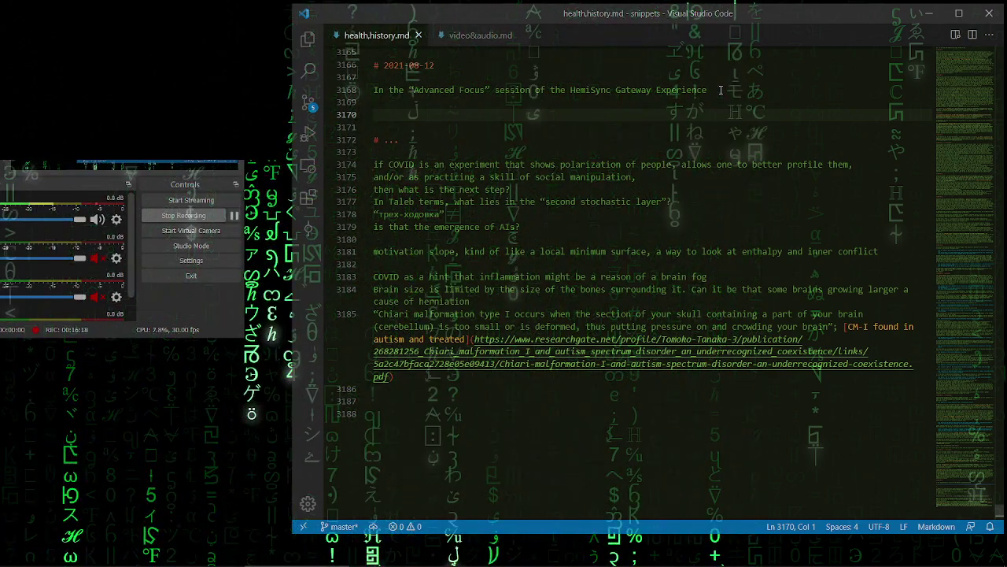
{"action": "left_click", "coordinate": [720, 89]}
{"action": "key", "text": "ctrl+v"}
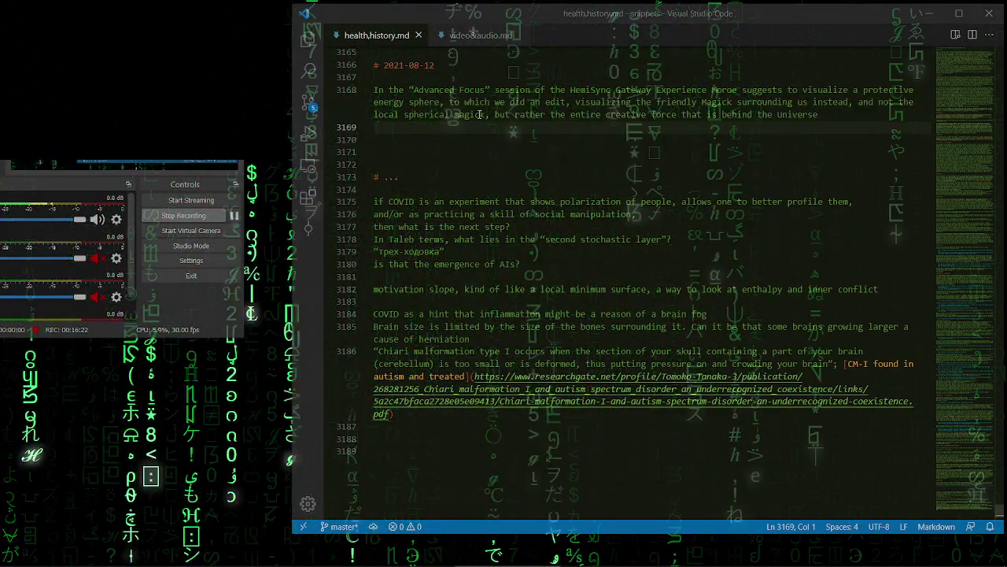
{"action": "key", "text": "Down"}
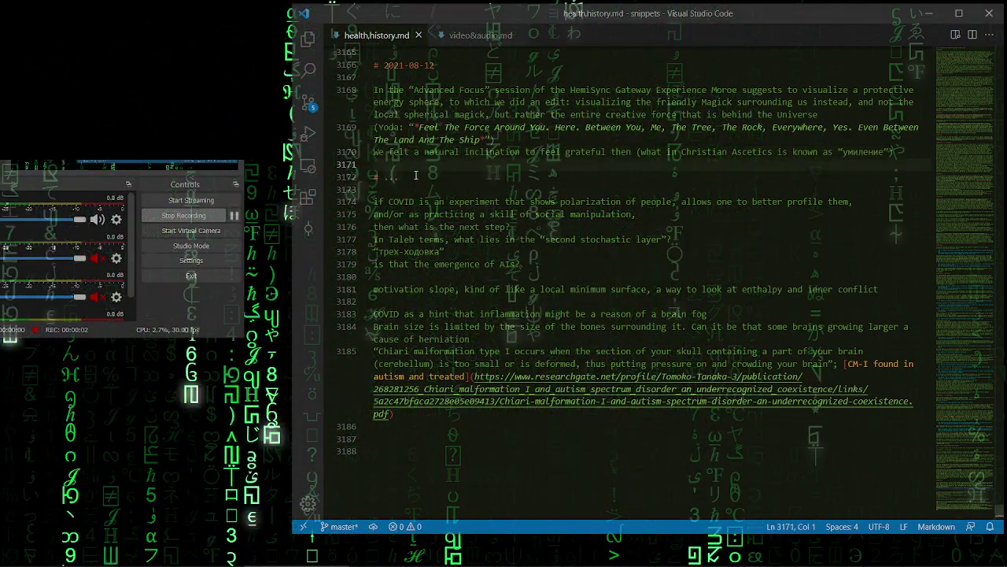
Try adding a "Cialdiny in Presuazion" line below the line about feeling grateful, and remove it
{"action": "left_click", "coordinate": [415, 164]}
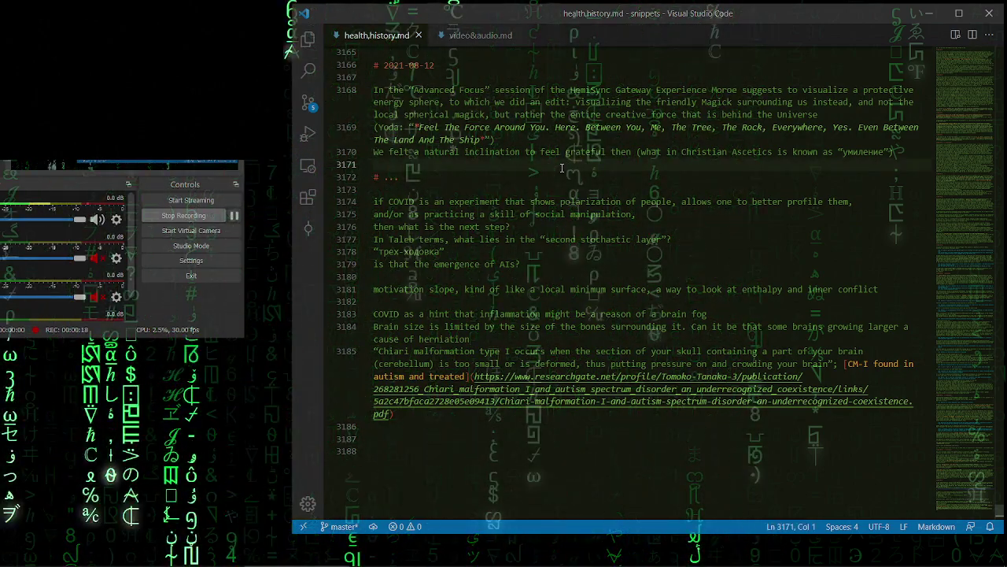
{"action": "key", "text": "Return"}
{"action": "key", "text": "Return"}
{"action": "key", "text": "Up"}
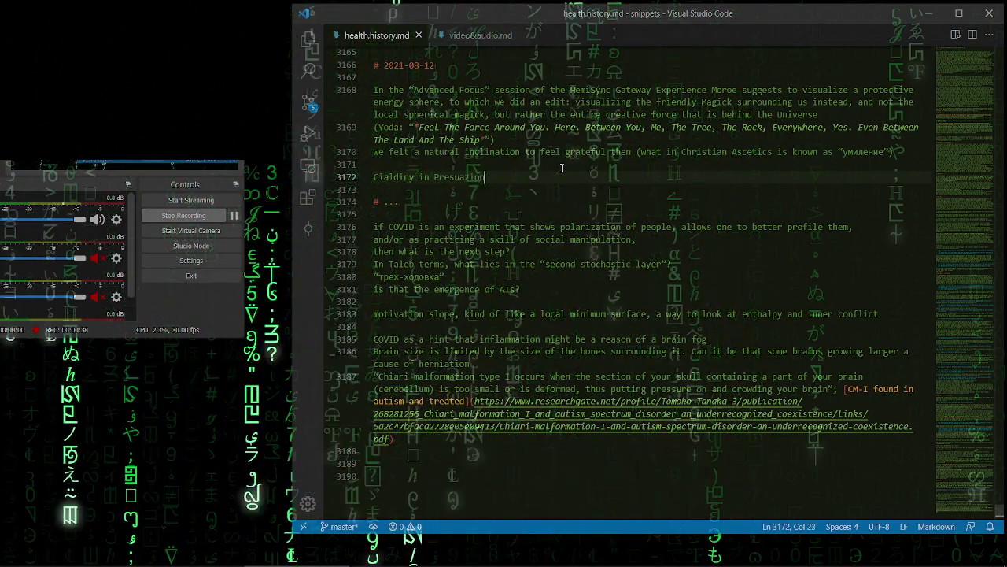
{"action": "key", "text": "ctrl+z"}
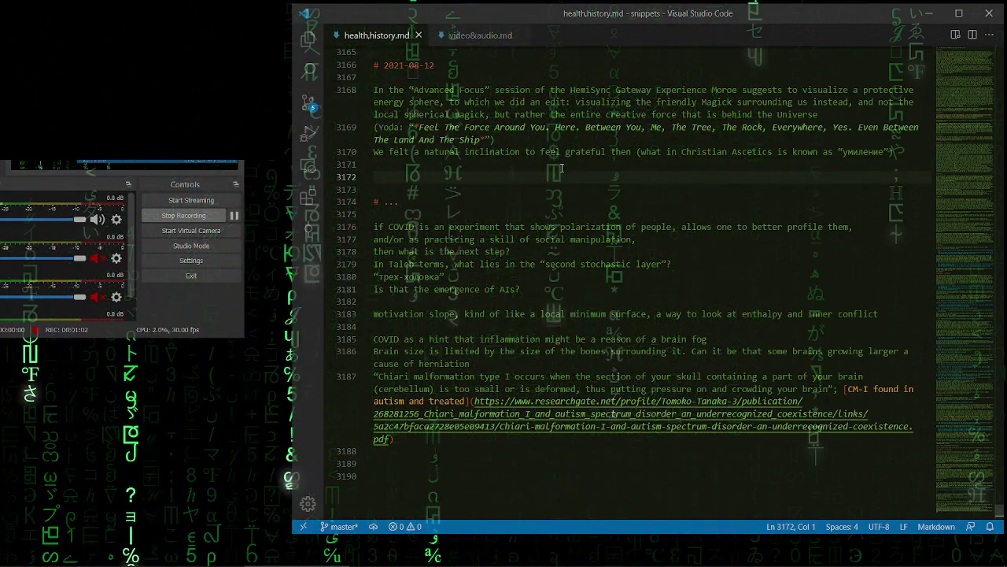
Extend the feel-grateful line to separate social gratefulness, associated with weakness and being indebted, from the Christian Ascetics' gratefulness, "full of greatness"
{"action": "key", "text": "Return"}
{"action": "key", "text": "Return"}
{"action": "key", "text": "Up"}
{"action": "type", "text": "grateful"}
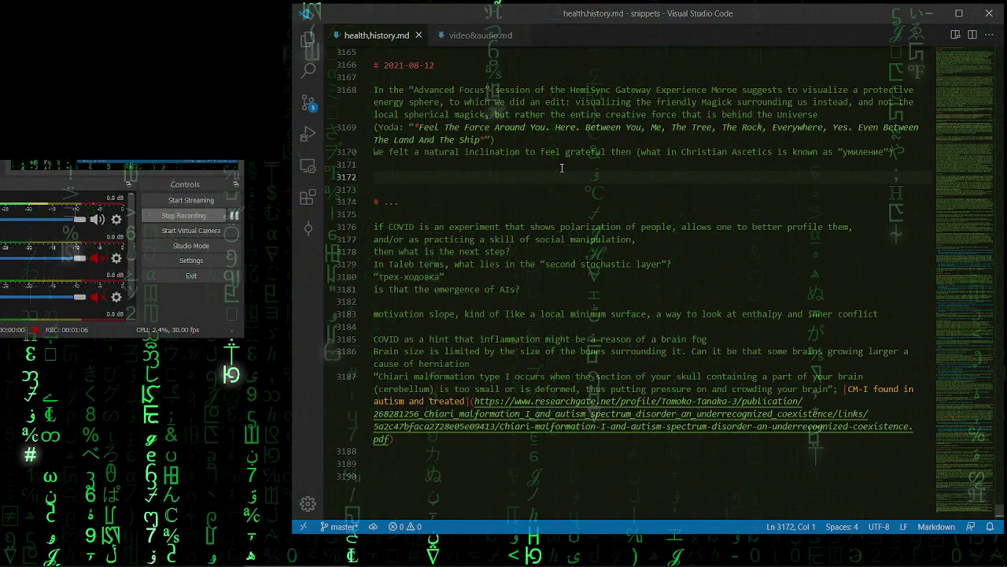
{"action": "type", "text": "ness == weakness"}
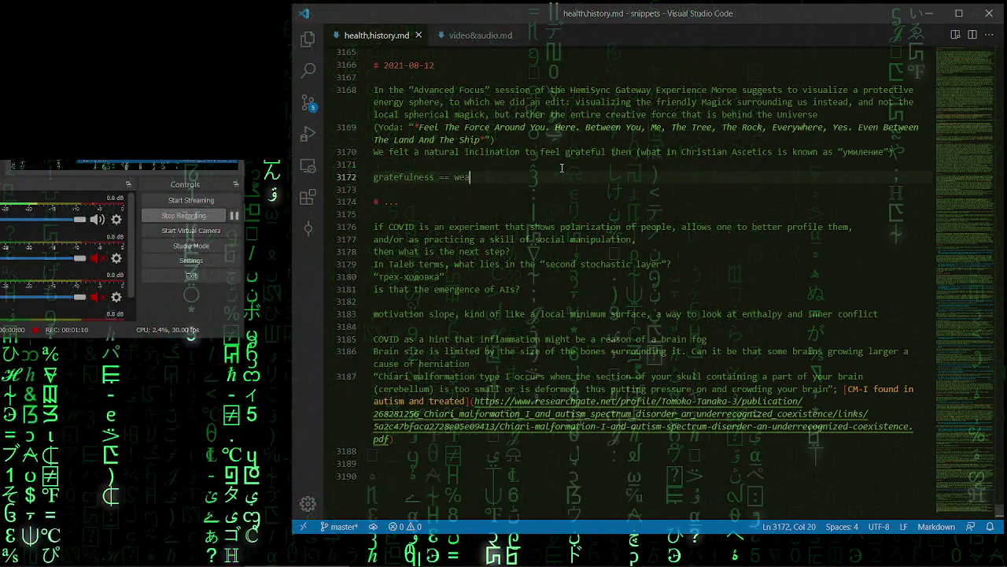
{"action": "key", "text": "Down"}
{"action": "key", "text": "Up"}
{"action": "type", "text": ", indepted"}
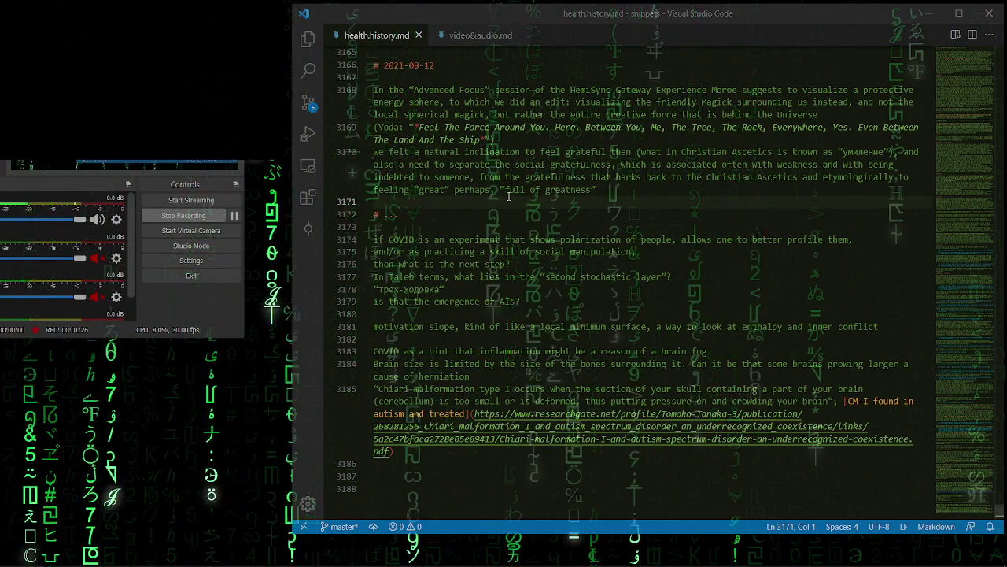
Reword the end of the gratefulness sentence so that it harks back to the "glory" of Christian Ascetics
{"action": "left_click", "coordinate": [608, 190]}
{"action": "key", "text": "Down"}
{"action": "key", "text": "Up"}
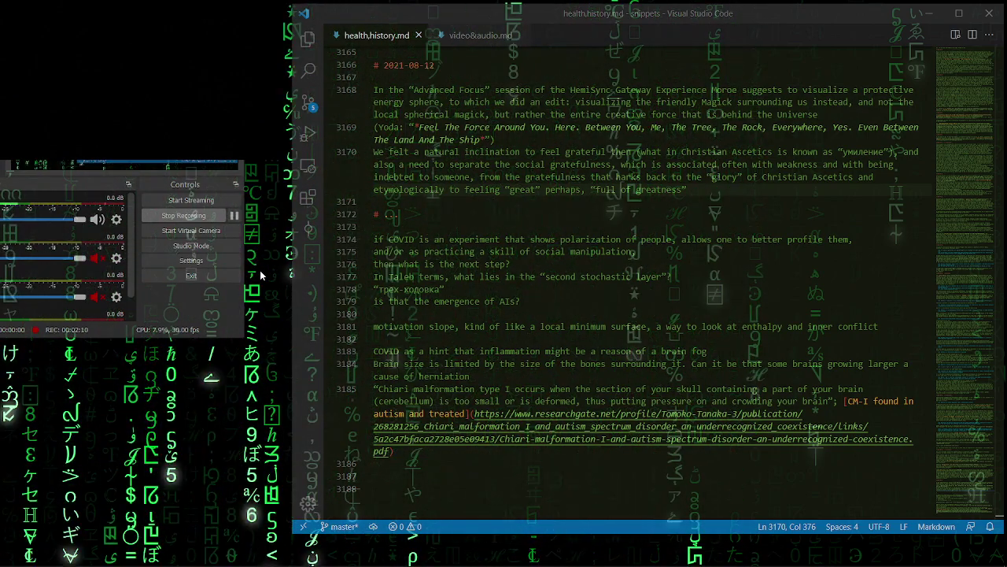
Try adding a "vainglory" line below the gratefulness paragraph, and remove it along with its blank lines
{"action": "left_click", "coordinate": [630, 200]}
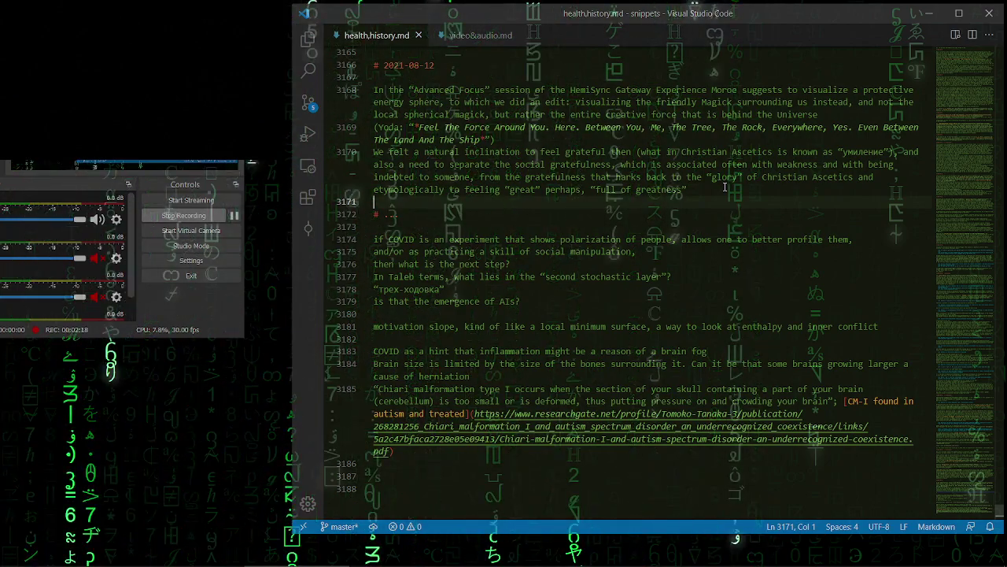
{"action": "key", "text": "Return"}
{"action": "key", "text": "Return"}
{"action": "key", "text": "Up"}
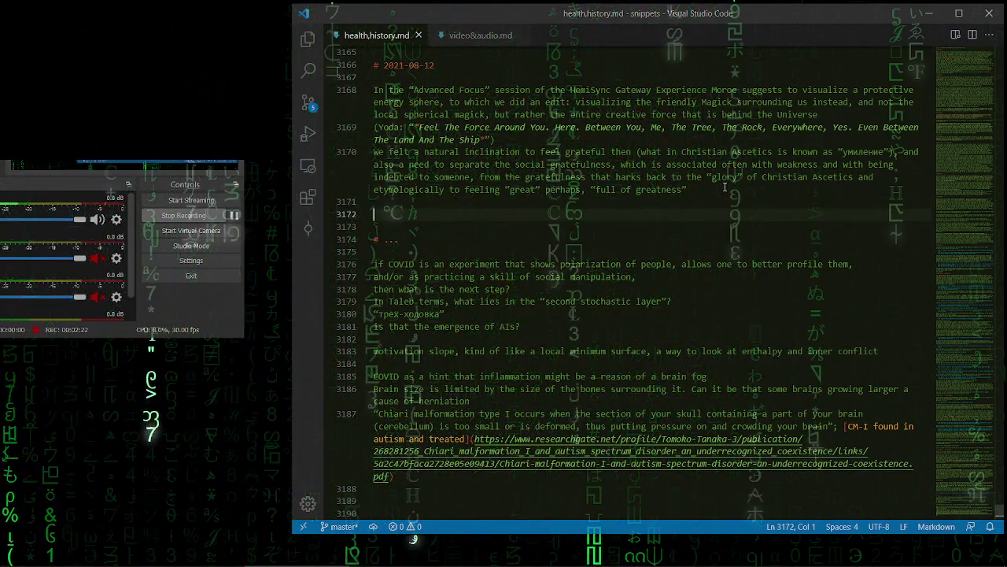
{"action": "type", "text": "vainglory"}
{"action": "key", "text": "Down"}
{"action": "key", "text": "Up"}
{"action": "key", "text": "shift+End"}
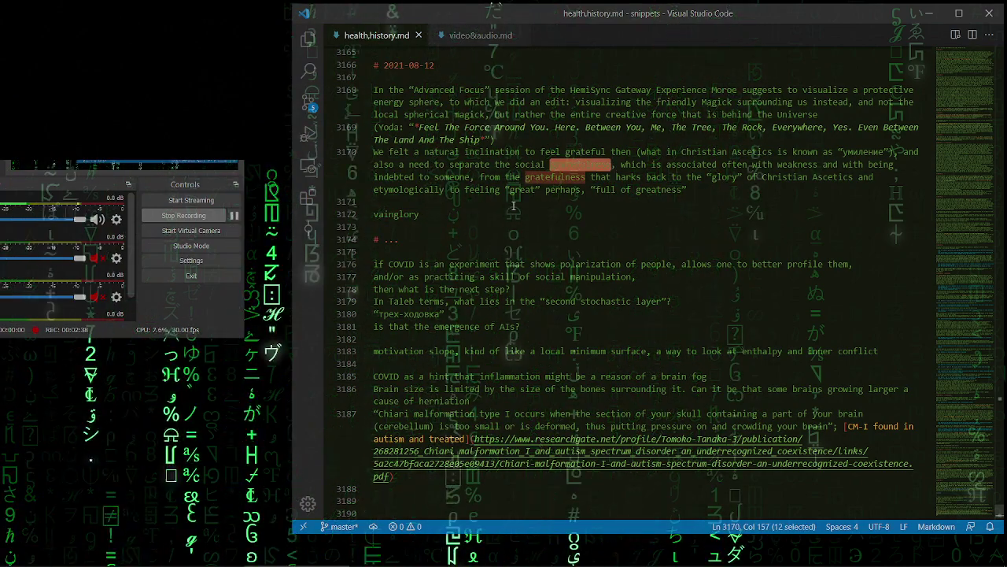
{"action": "double_click", "coordinate": [443, 213]}
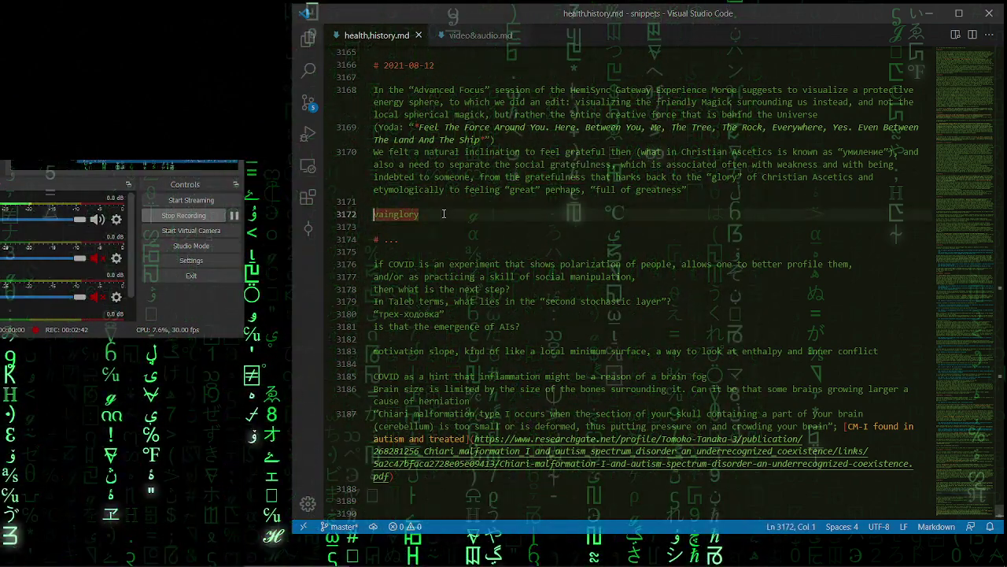
{"action": "key", "text": "BackSpace"}
{"action": "key", "text": "BackSpace"}
{"action": "key", "text": "Delete"}
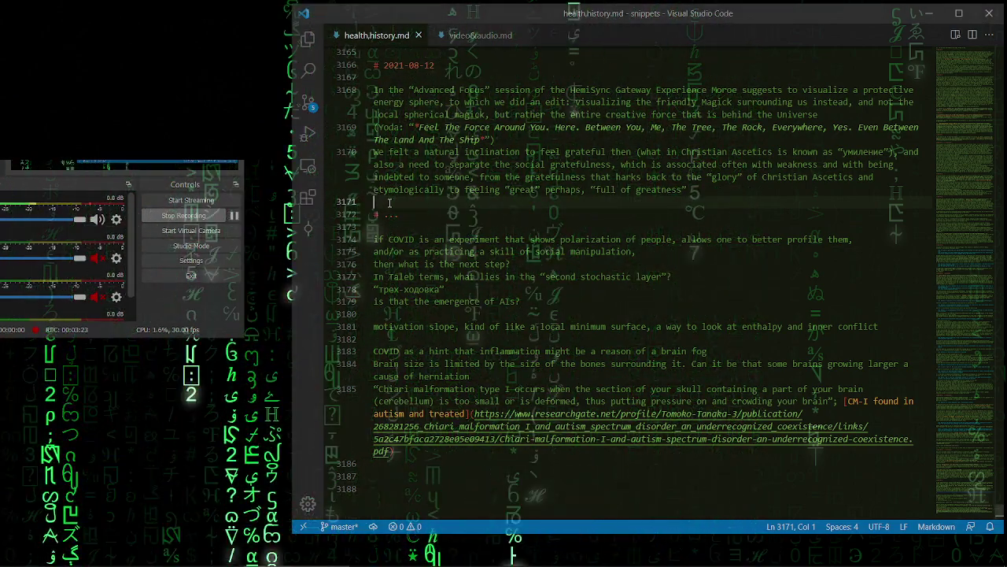
{"action": "key", "text": "Return"}
{"action": "key", "text": "Return"}
{"action": "key", "text": "Up"}
{"action": "type", "text": "#"}
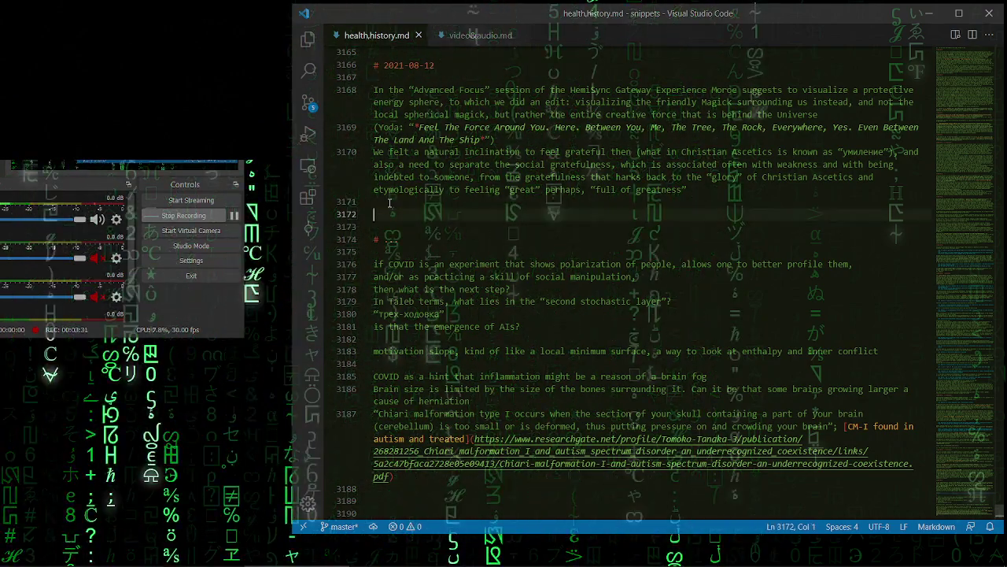
{"action": "key", "text": "BackSpace"}
{"action": "key", "text": "Delete"}
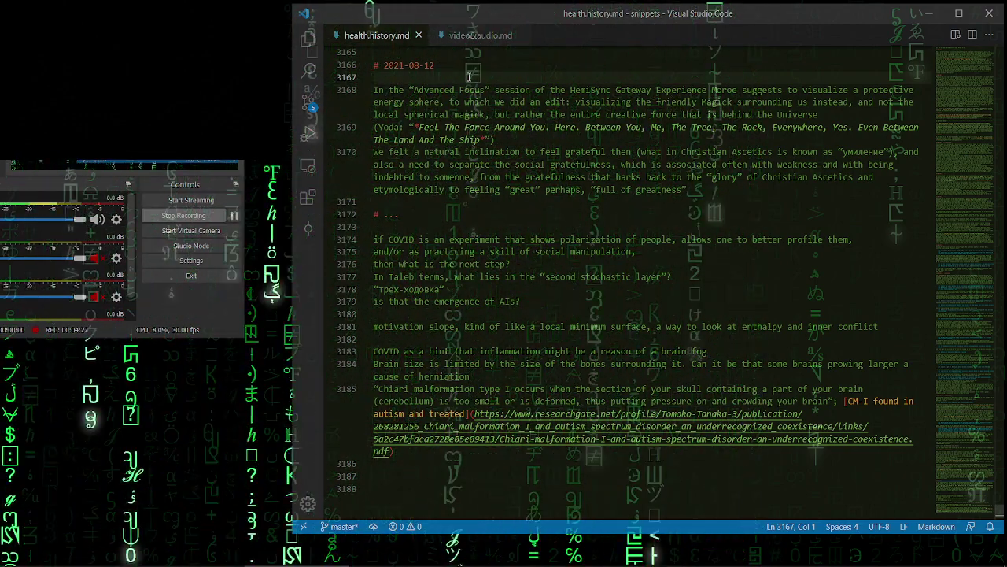
Add the line "A swarm intelligence in Fractal AI consists of a multitude of agents" directly below the gratefulness paragraph
{"action": "left_click", "coordinate": [233, 216]}
{"action": "left_click", "coordinate": [712, 183]}
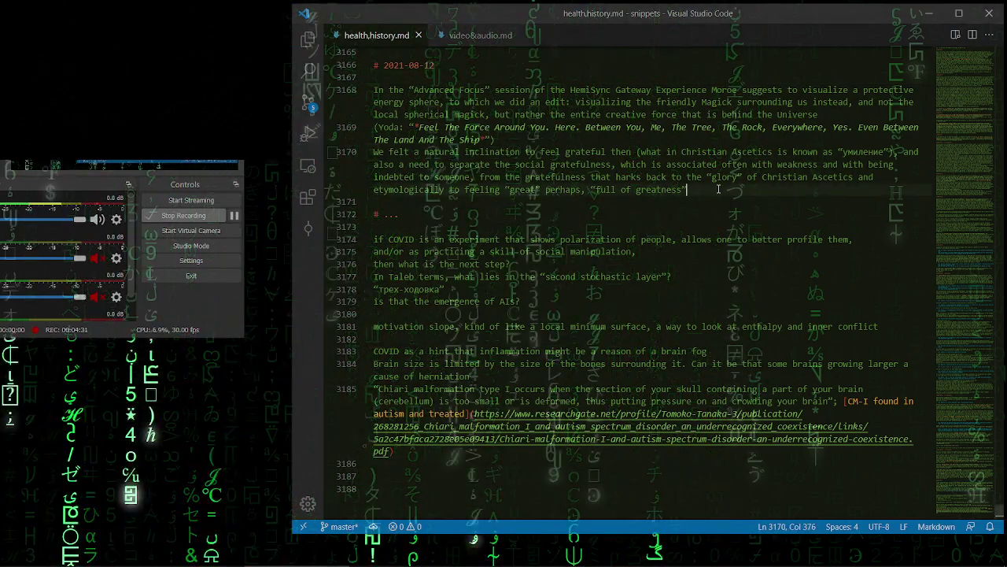
{"action": "key", "text": "Return"}
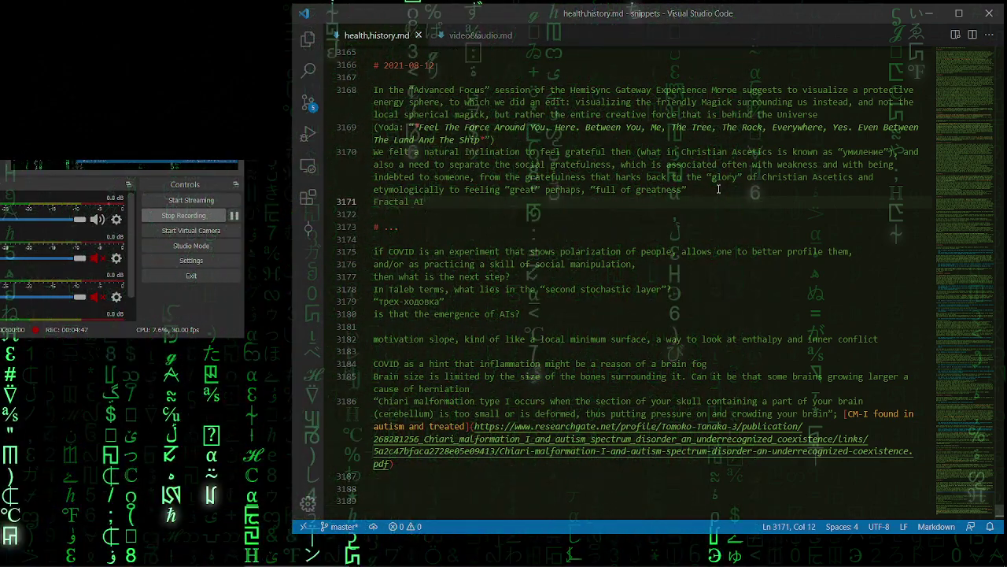
{"action": "key", "text": "Return"}
{"action": "type", "text": "swarm intelligence in"}
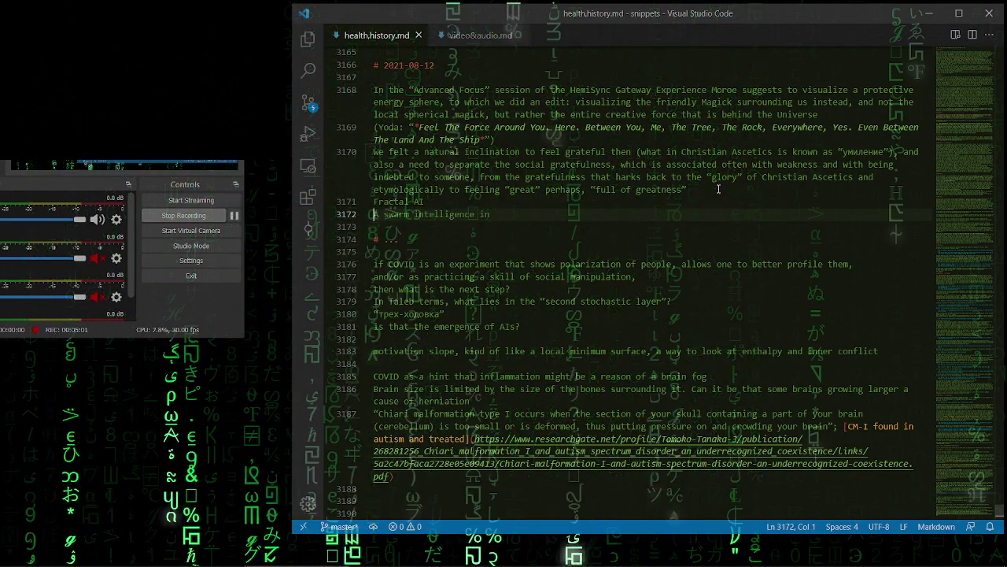
{"action": "key", "text": "Up"}
{"action": "key", "text": "shift+End"}
{"action": "key", "text": "ctrl+x"}
{"action": "key", "text": "Down"}
{"action": "key", "text": "End"}
{"action": "key", "text": "ctrl+v"}
{"action": "type", "text": "consists of a multitude of agents"}
{"action": "key", "text": "alt+Up"}
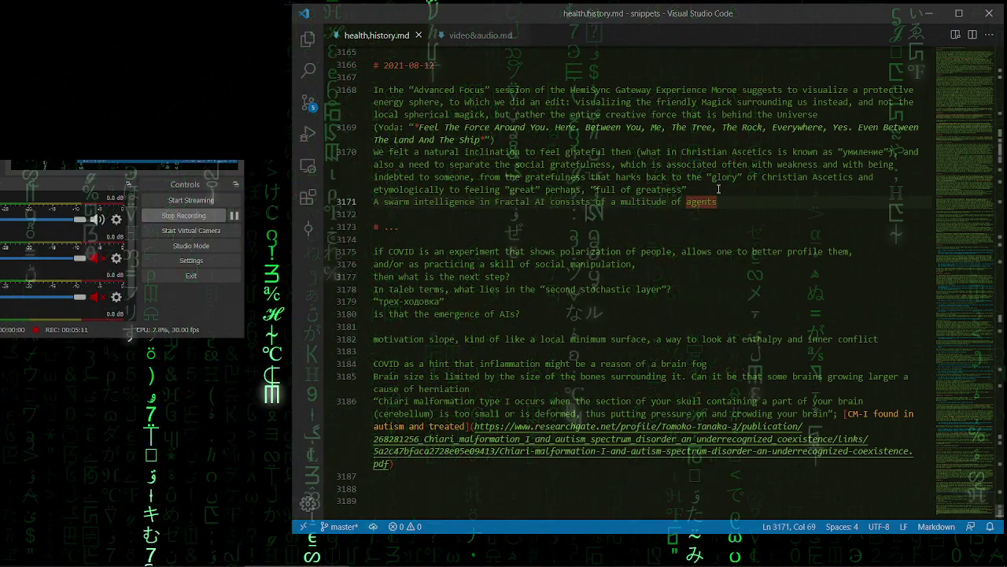
Reword the swarm intelligence line to describe gratefulness as participating in a process touching the system's information entropy (cf. silver and gold at 2021-06-28)
{"action": "left_click", "coordinate": [478, 211]}
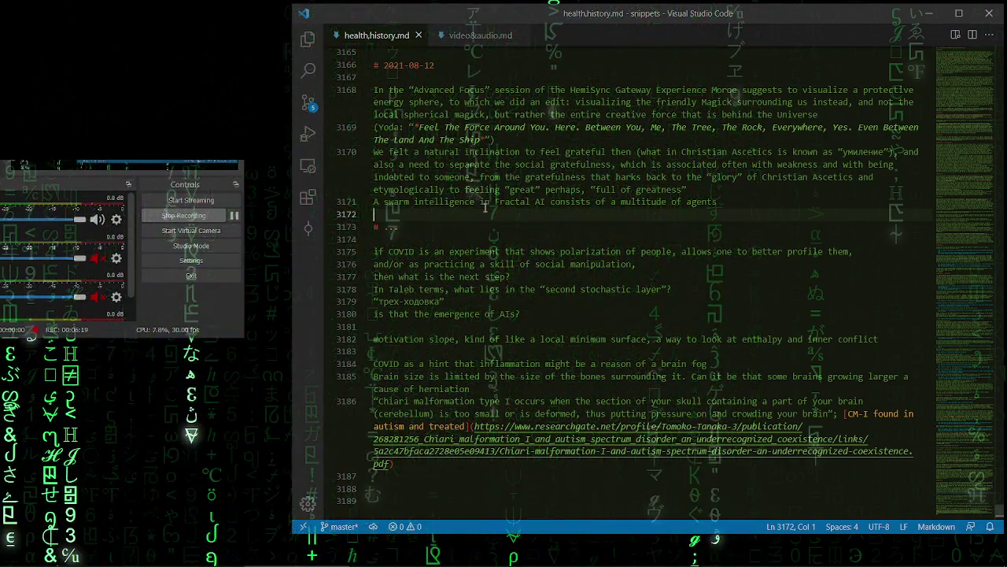
{"action": "left_click", "coordinate": [746, 204]}
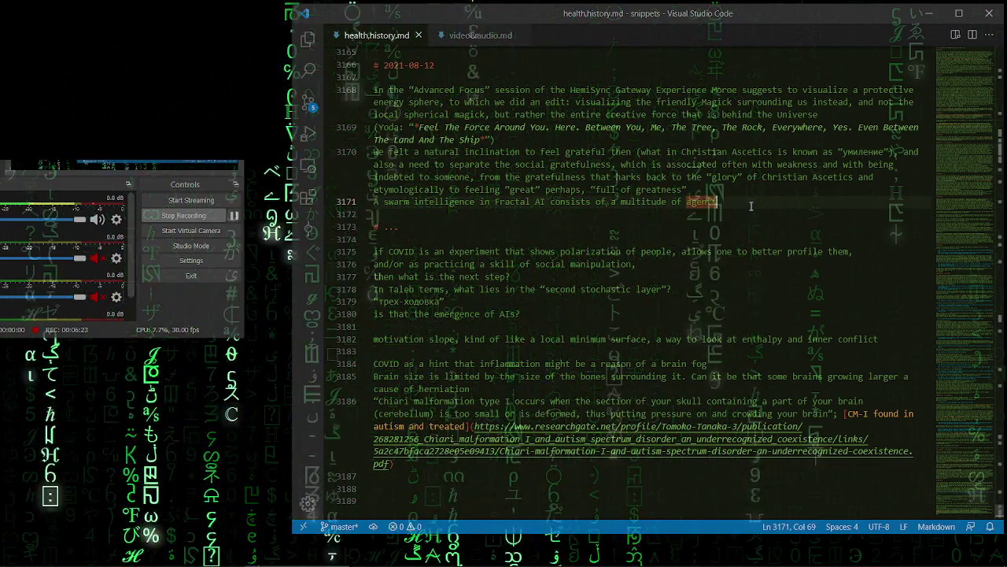
{"action": "key", "text": "Down"}
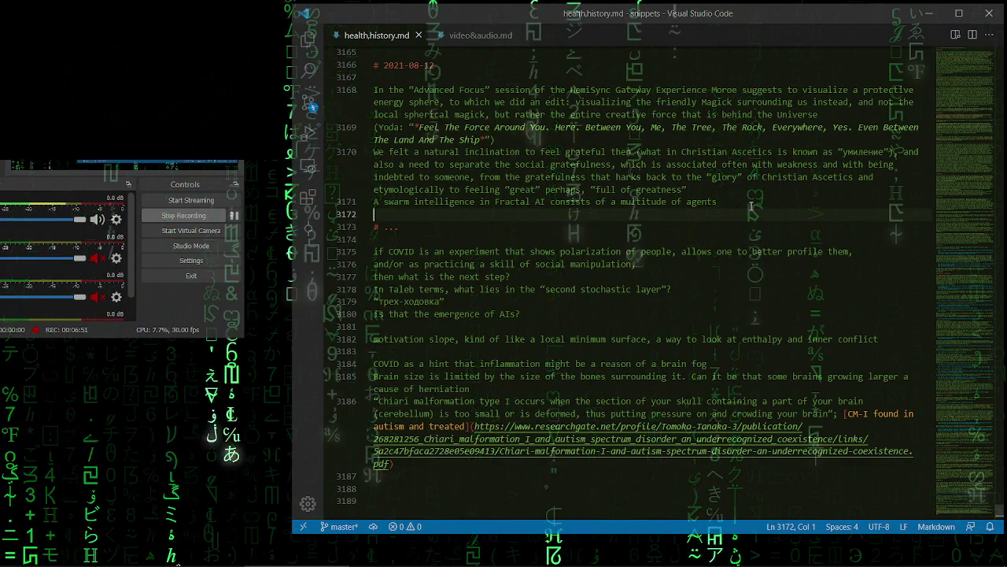
{"action": "key", "text": "ctrl+z"}
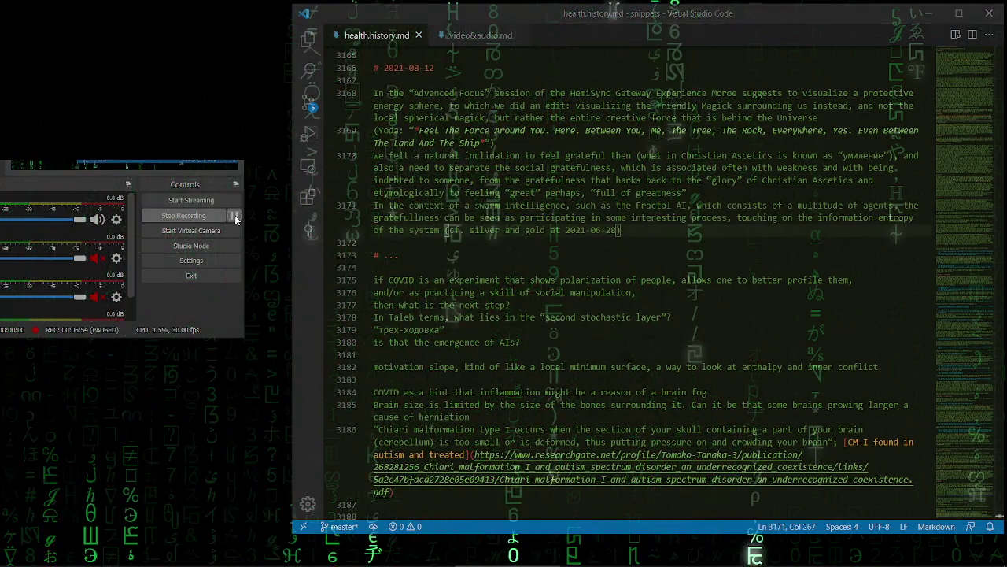
{"action": "triple_click", "coordinate": [429, 217]}
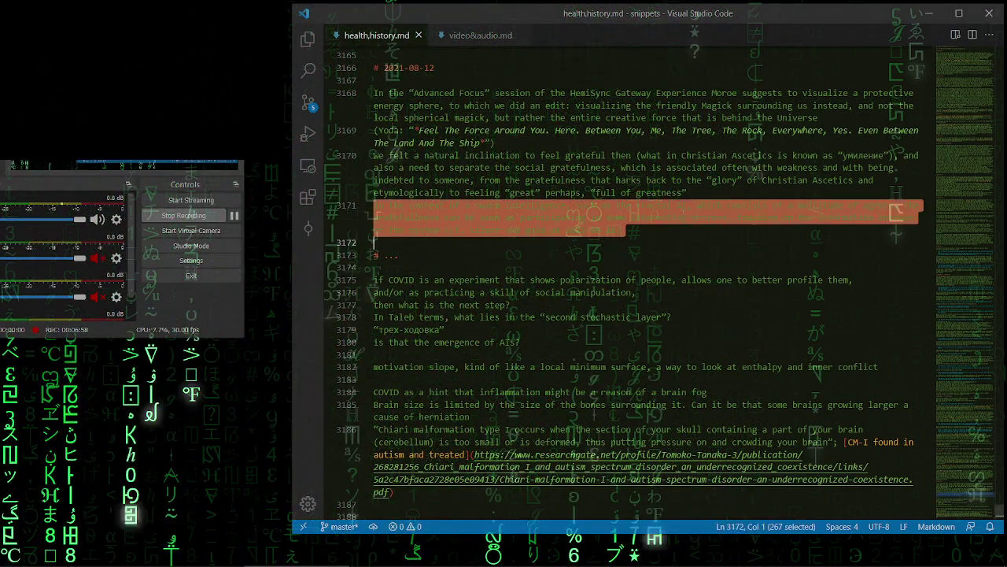
{"action": "left_click", "coordinate": [659, 230]}
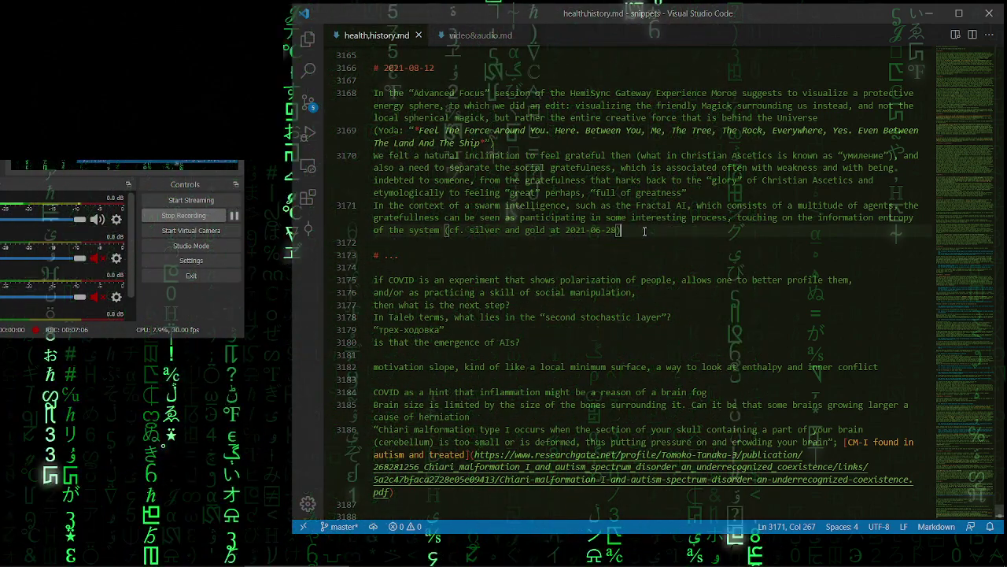
{"action": "left_click", "coordinate": [429, 247]}
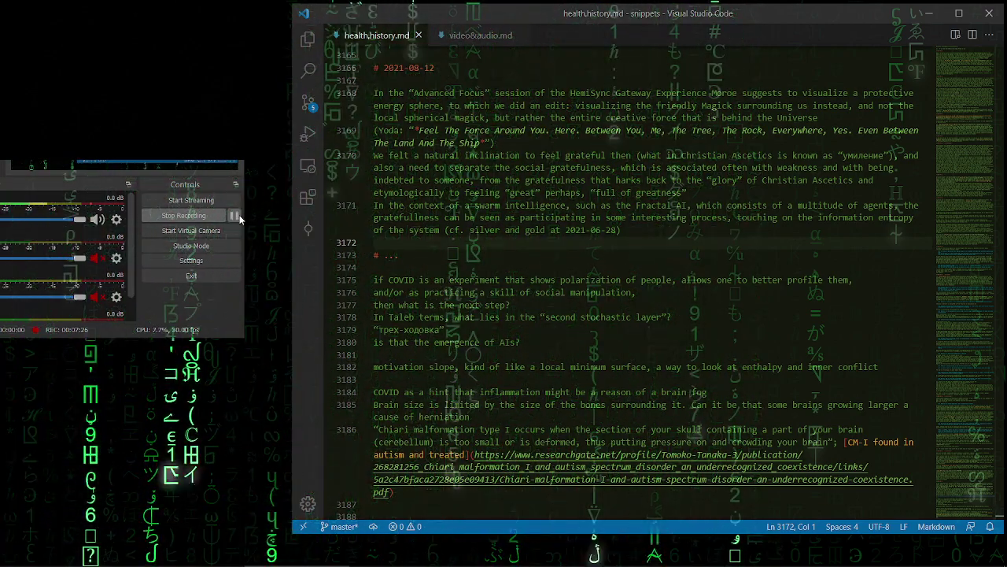
Switch to Firefox to view the Google image results for Alex Wissner-Gross, and return to the notes
{"action": "key", "text": "alt+Tab"}
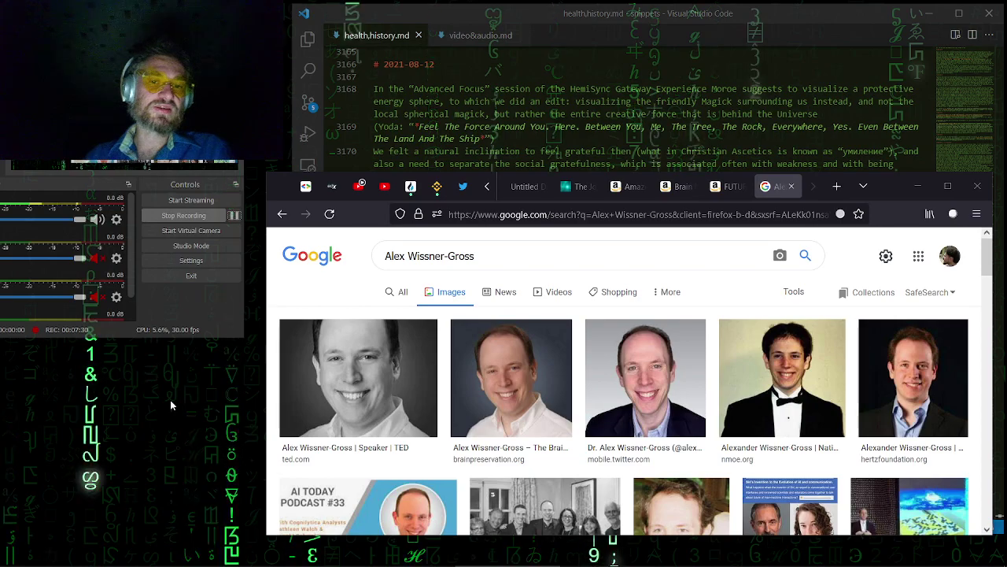
{"action": "left_click", "coordinate": [234, 215]}
{"action": "left_click", "coordinate": [233, 215]}
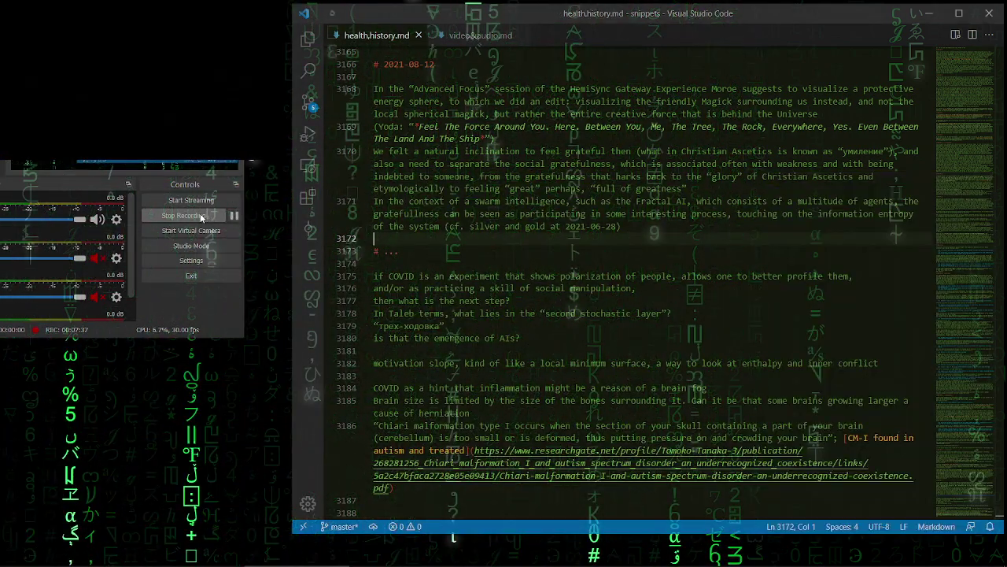